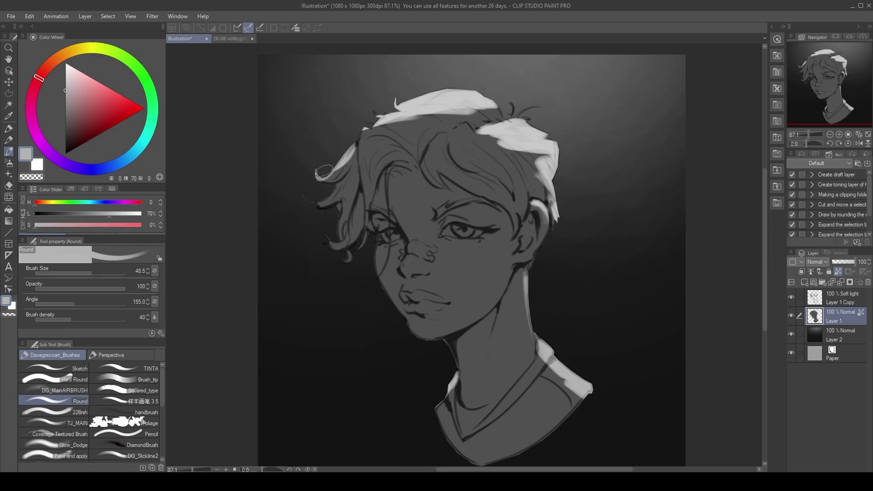
Paint light grey strands on the hair to the right of the parting and shape their edges with base grey.
mouse_move(459, 129)
left_mouse_down()
mouse_move(489, 159)
mouse_move(514, 138)
left_mouse_up()
left_click(468, 181, "alt")
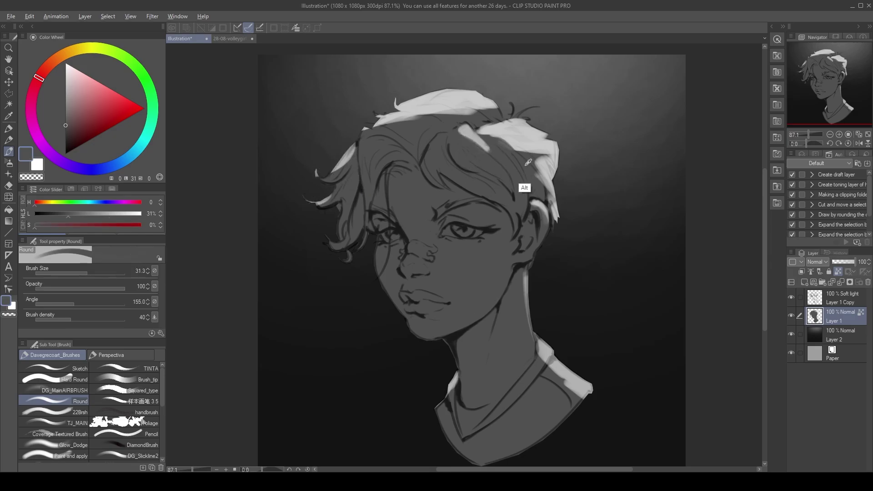
left_click(523, 182, "alt")
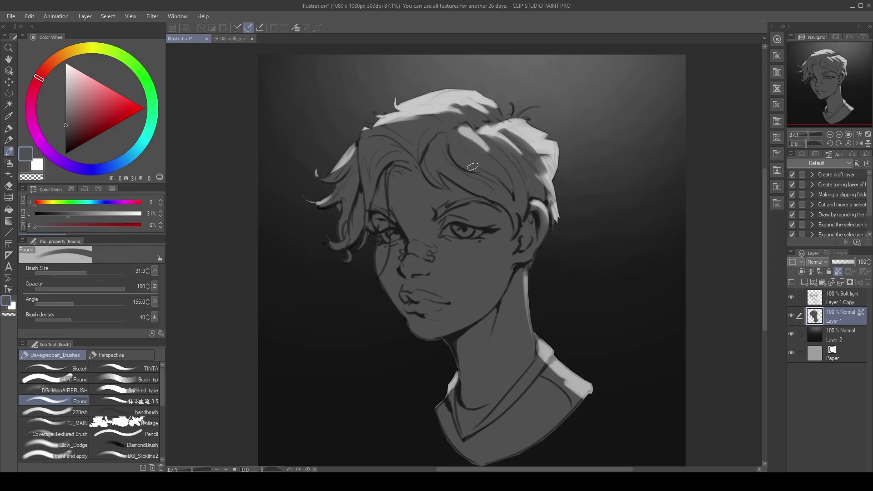
Extend the light grey highlights across the crown and front fringe, breaking their edges into strands with base grey.
left_click(395, 136, "alt")
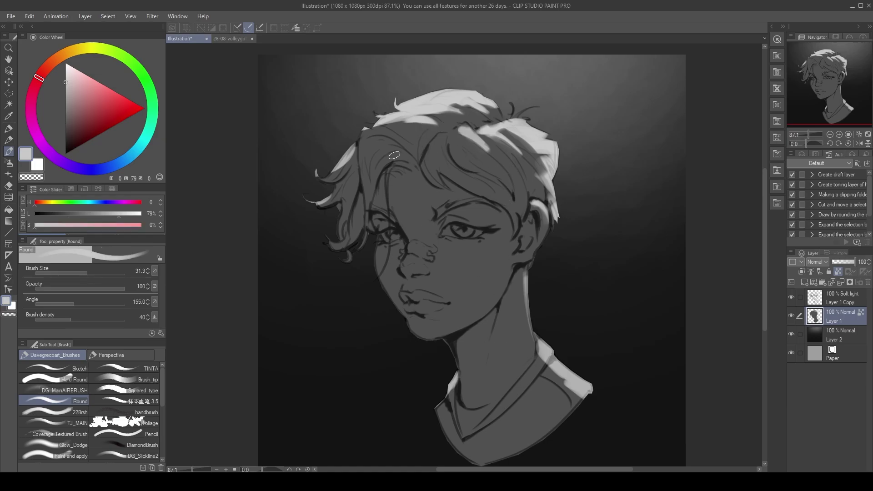
mouse_move(400, 157)
left_mouse_down()
mouse_move(371, 142)
mouse_move(417, 154)
mouse_move(394, 139)
mouse_move(450, 119)
left_mouse_up()
left_click(387, 150, "alt")
left_click(373, 157, "alt")
left_click(441, 137, "alt")
left_click(437, 137, "alt")
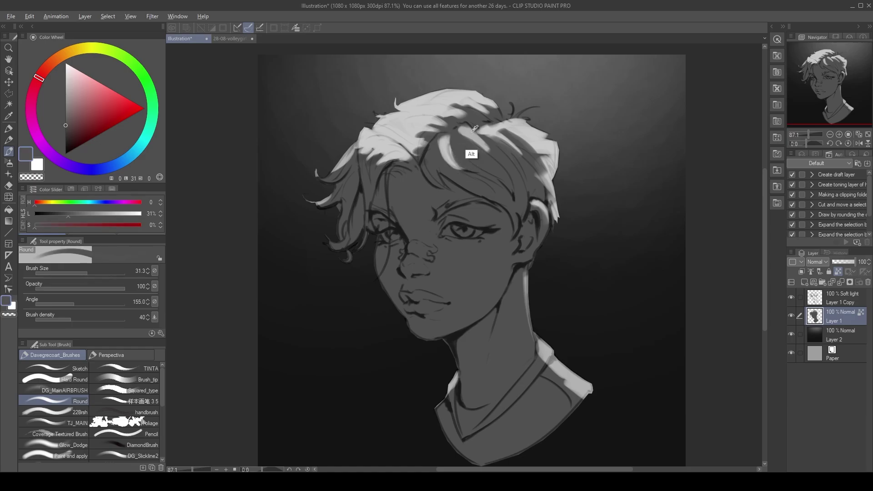
Refine the highlight strands on the lock beside the parting, and lighten the stray top hairs and tips behind the ear.
left_click_drag(468, 150, 454, 132)
left_click(454, 133, "alt")
left_click(468, 150, "alt")
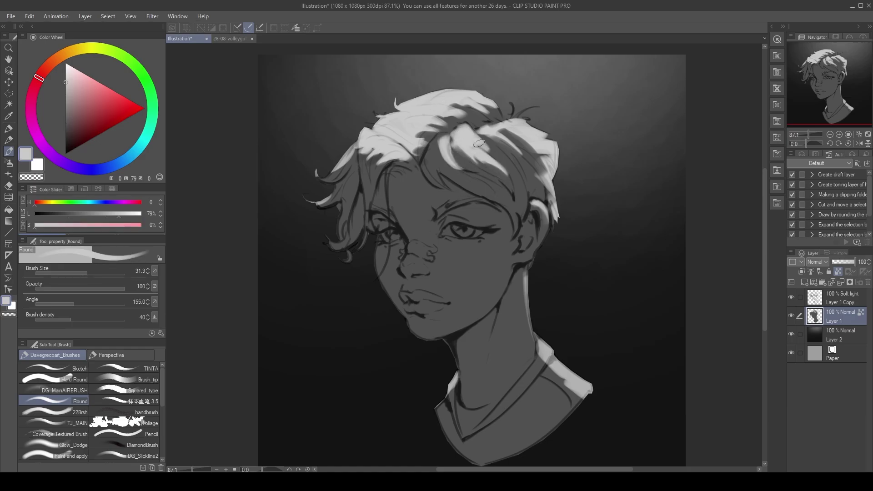
left_click(527, 276, "alt")
left_click(507, 102, "alt")
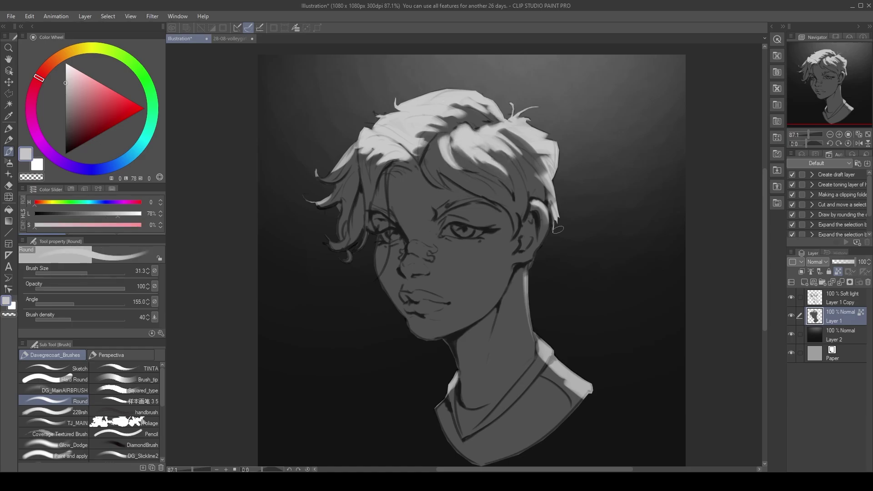
left_click_drag(558, 230, 544, 217)
left_click(535, 206, "alt")
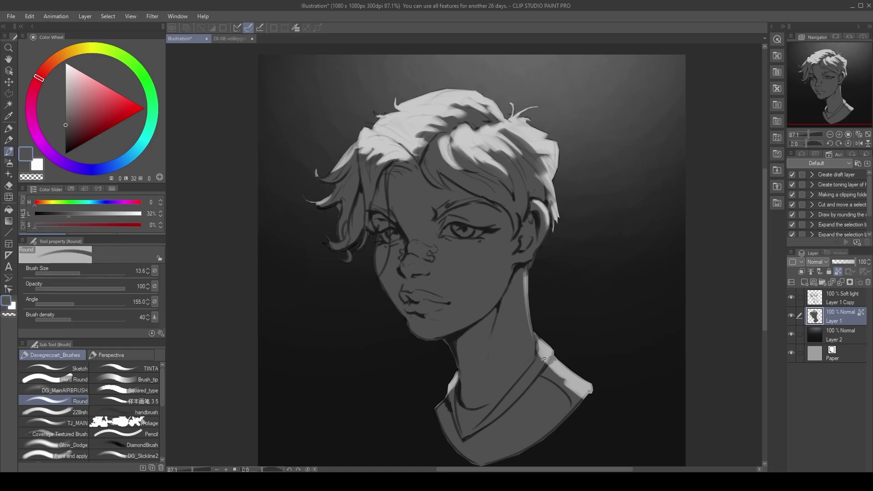
Paint a light grey highlight on the nose tip and trim its edge with the base grey.
left_click(420, 197, "alt")
left_click(408, 263)
left_click_drag(408, 266, 412, 268)
left_click(444, 304, "alt")
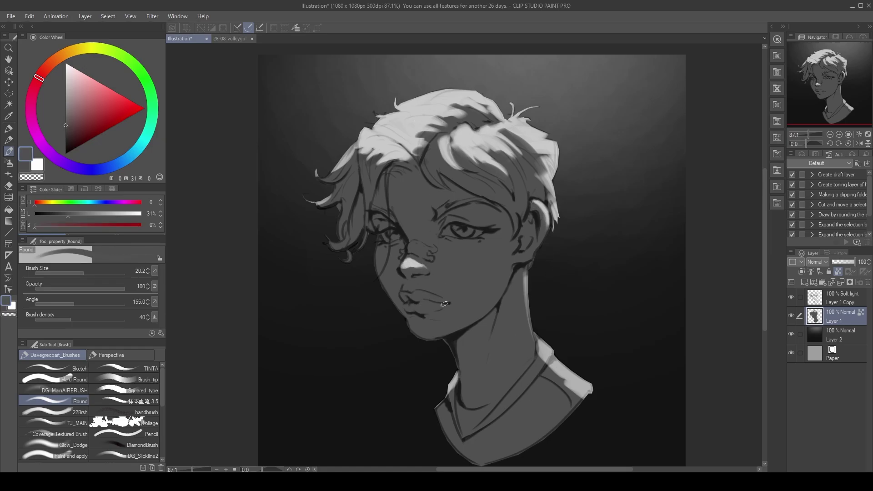
left_click(410, 262, "alt")
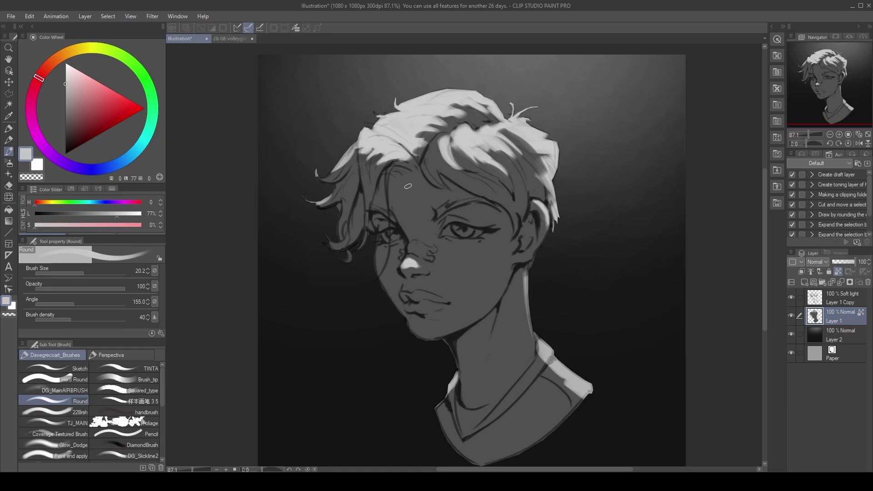
Paint a light patch on the forehead above the nose and brow, blending its edges with brush density 17.
left_click_drag(440, 218, 411, 197)
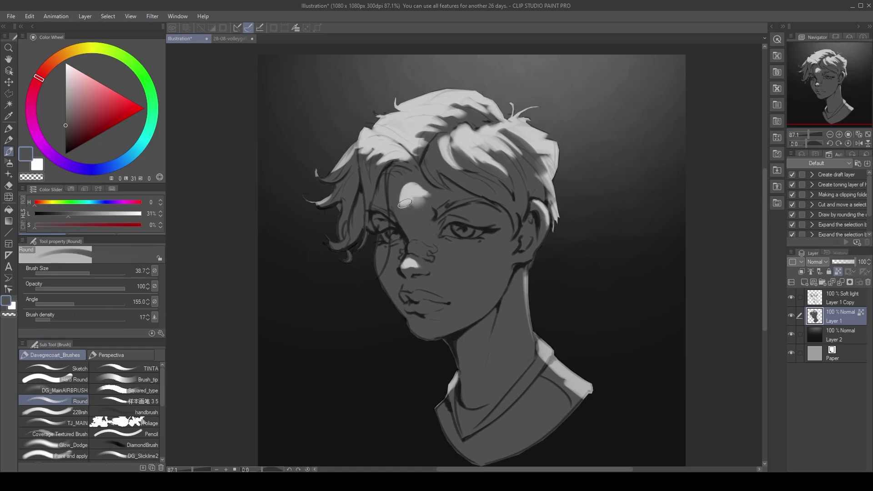
left_click(415, 191, "alt")
left_click(422, 220, "alt")
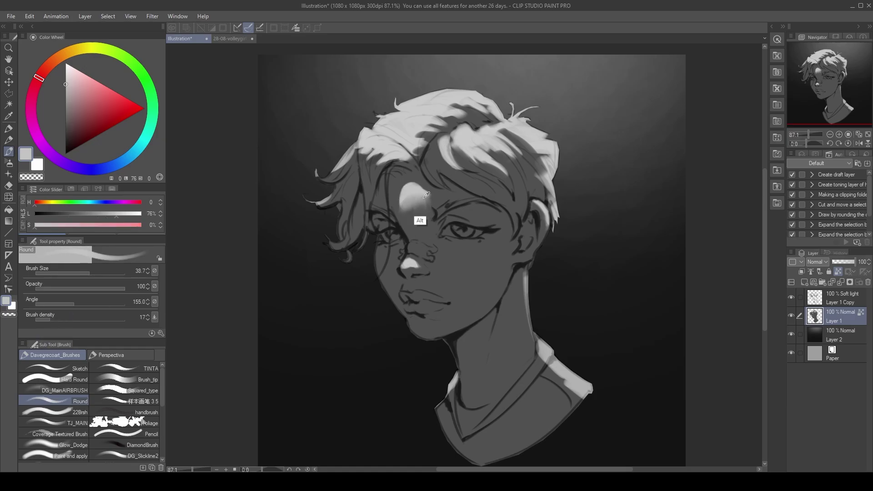
left_click_drag(425, 186, 422, 194)
left_click(448, 198, "alt")
left_click(464, 204, "alt")
left_click(439, 227, "alt")
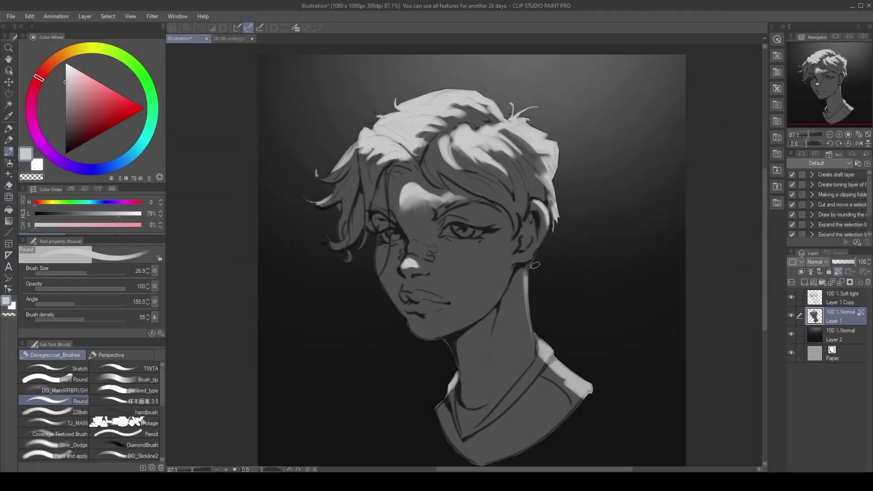
Paint a light grey rim along the back of the neck and soften its inner edge with brush density 15.
left_click_drag(530, 259, 520, 347)
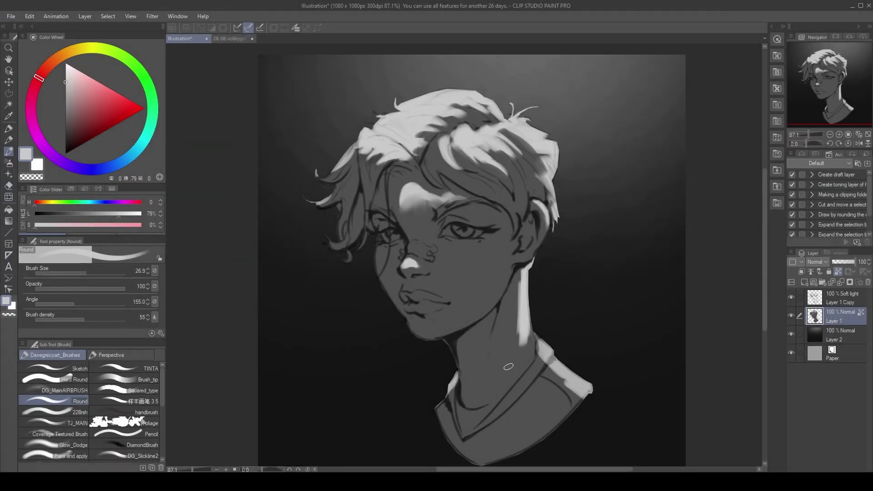
left_click(508, 366, "alt")
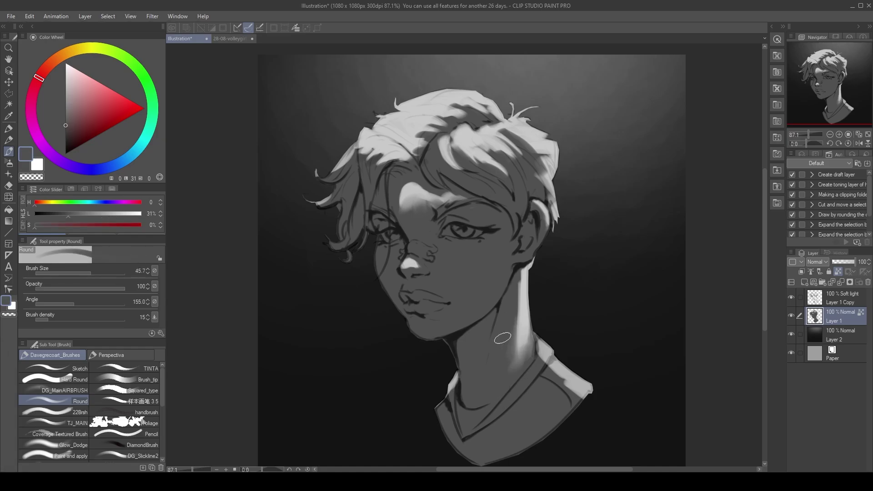
left_click(518, 350, "alt")
Shade the eye socket, underside of the nose, lips and forehead below the hair with dark grey.
left_click(486, 198, "alt")
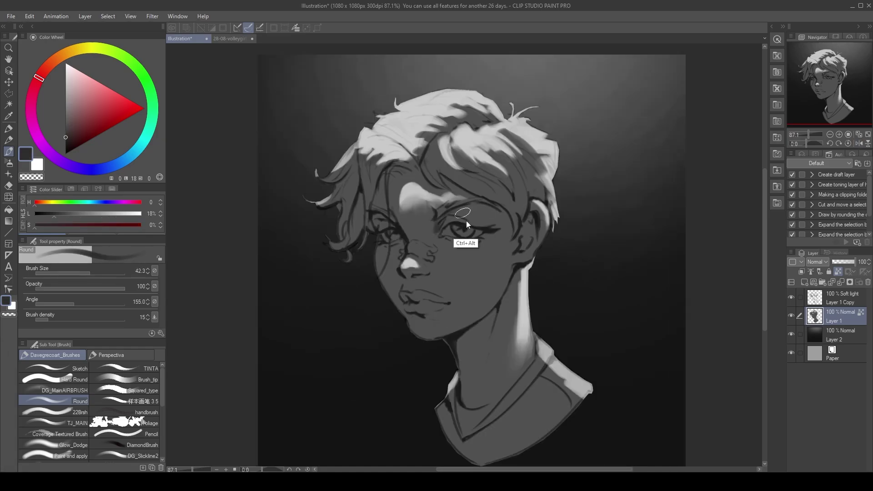
mouse_move(466, 221)
left_mouse_down()
mouse_move(452, 222)
mouse_move(505, 223)
left_mouse_up()
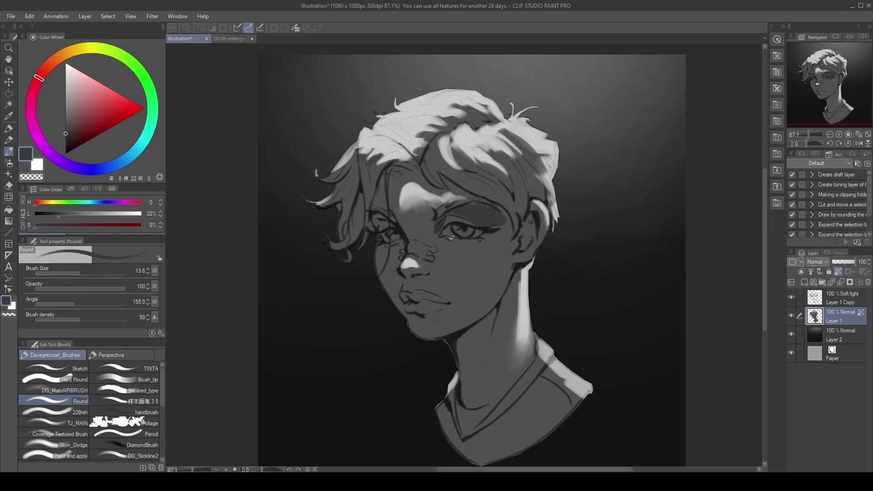
left_click_drag(452, 237, 408, 269)
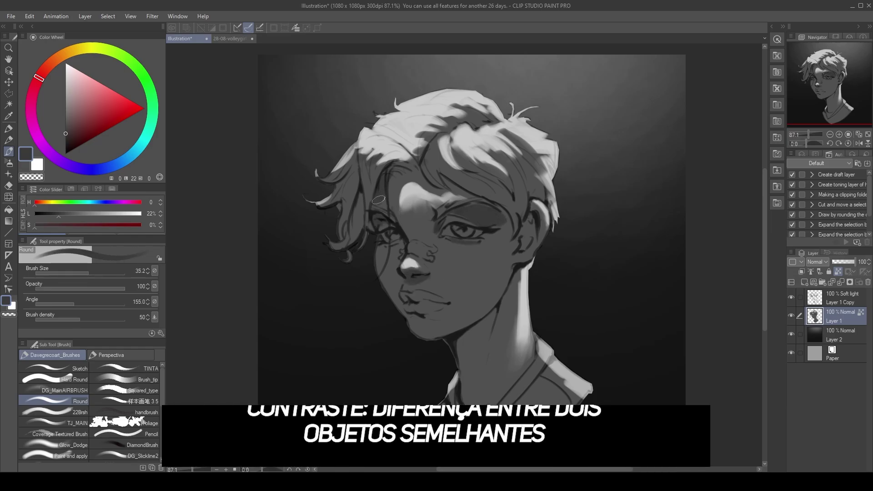
left_click_drag(380, 225, 458, 185)
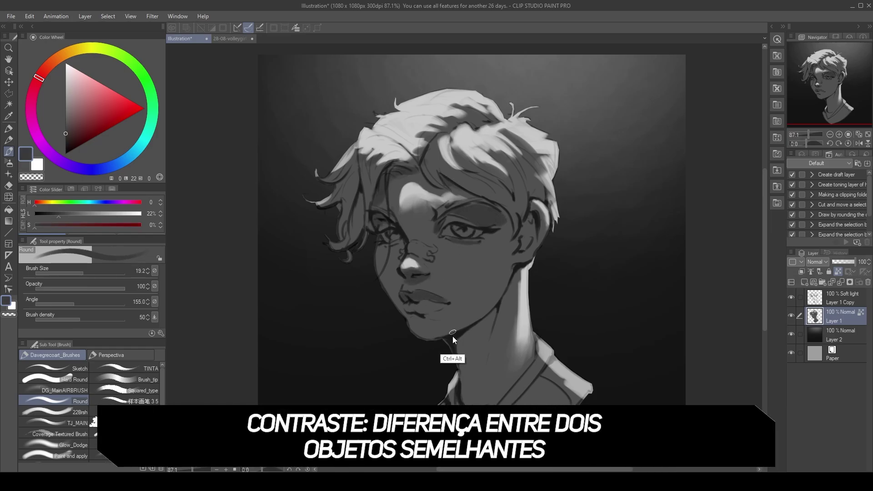
Shade the chin, jaw, lower cheek and the neck beneath the jaw with dark greys.
mouse_move(453, 330)
left_mouse_down()
mouse_move(482, 313)
mouse_move(491, 363)
mouse_move(482, 355)
mouse_move(482, 314)
mouse_move(420, 319)
left_mouse_up()
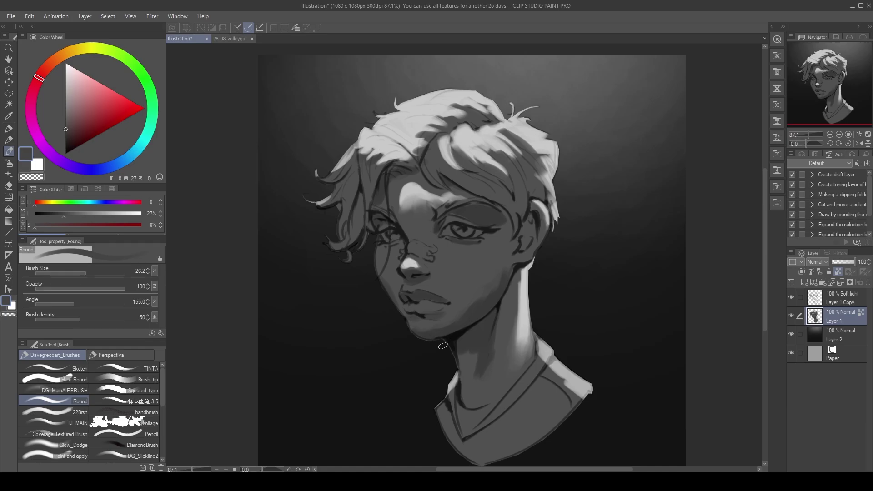
mouse_move(442, 345)
left_mouse_down()
mouse_move(429, 305)
mouse_move(459, 327)
mouse_move(473, 295)
left_mouse_up()
left_click(473, 303, "alt")
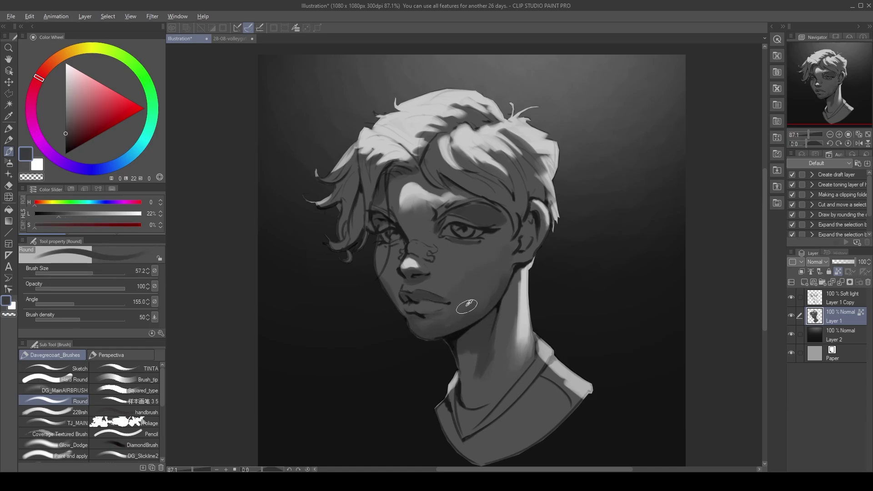
left_click_drag(423, 295, 417, 294)
Blend mid-dark greys around the mouth, across the cheeks and down the front of the neck.
left_click(422, 291, "alt")
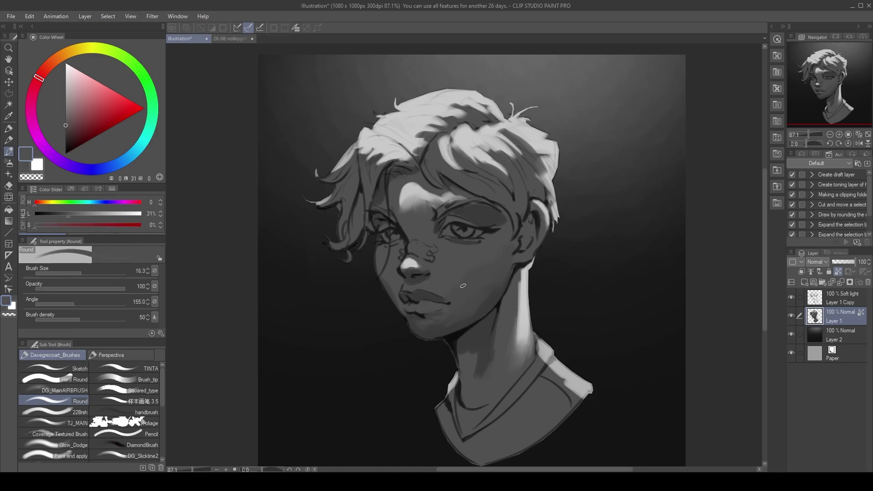
left_click(443, 257, "alt")
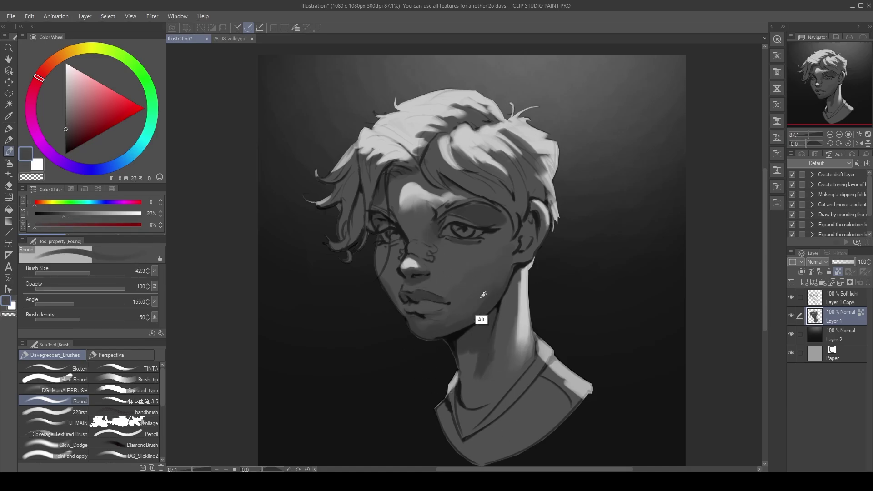
left_click(390, 277, "alt")
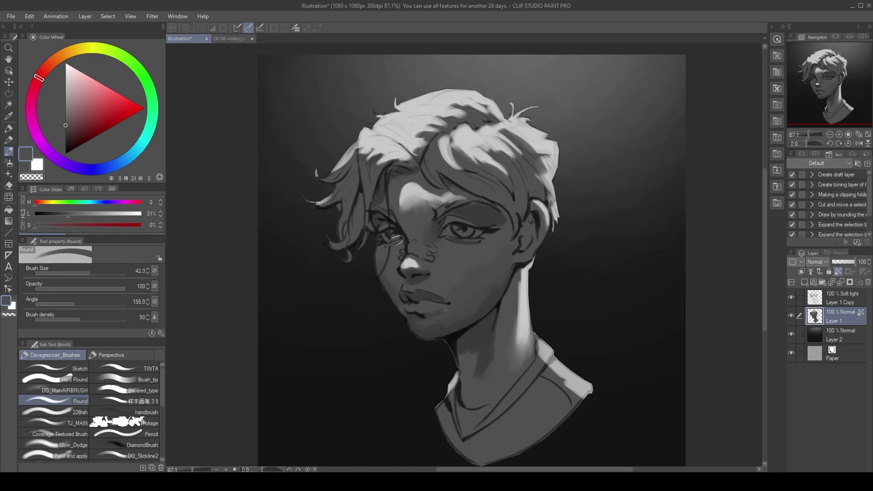
left_click(476, 370, "alt")
left_click_drag(476, 369, 473, 409)
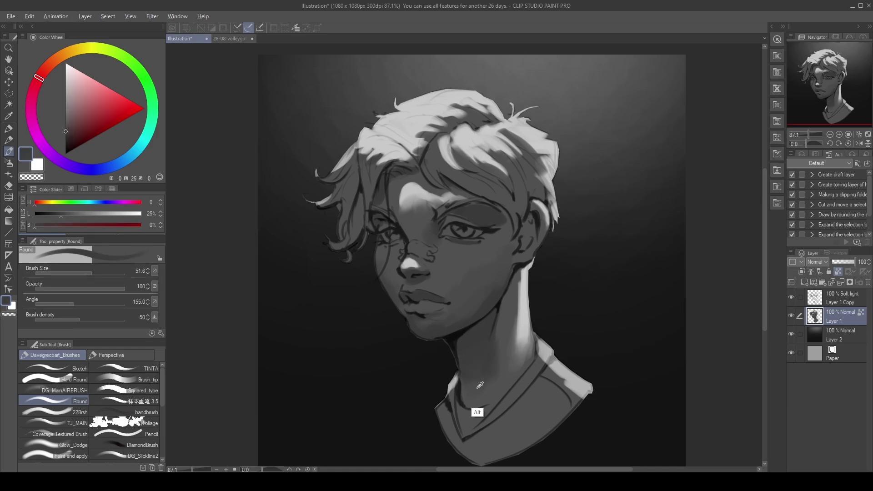
Deepen the shading around both eyes and the upper cheek with sampled dark greys.
left_click(461, 222, "alt")
left_click_drag(462, 222, 470, 217)
left_click(481, 243, "alt")
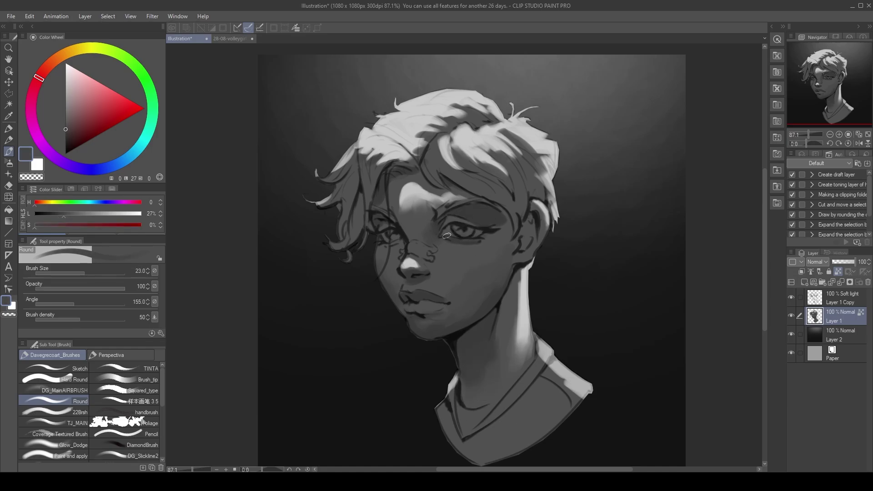
left_click(381, 249, "alt")
left_click(391, 253, "alt")
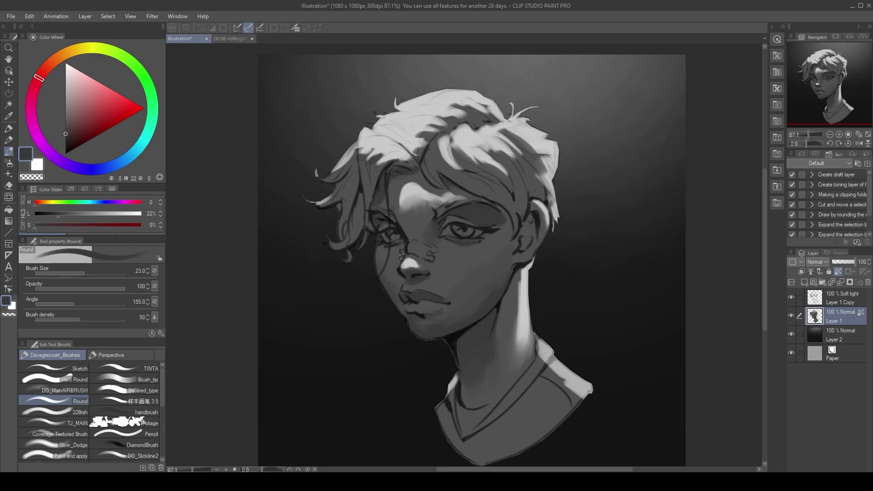
Darken the eyebrows and the shadowed areas of the hair with near-black greys, keeping the light highlights.
left_click(332, 374, "alt")
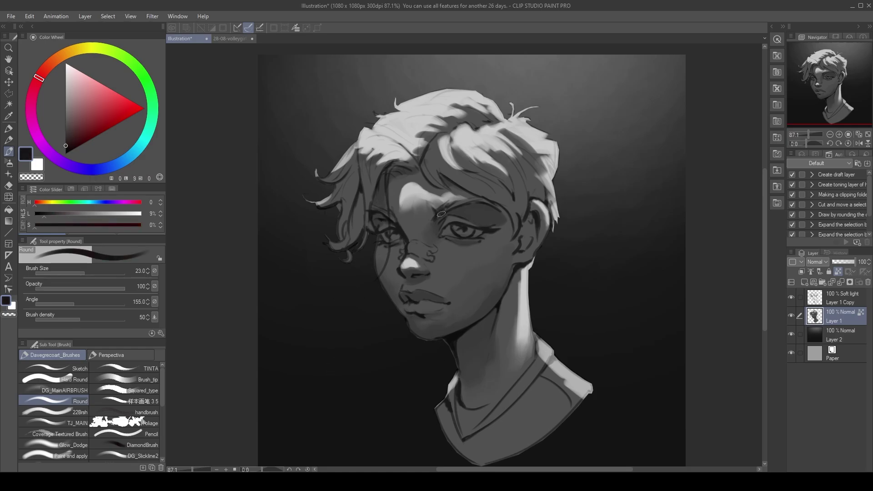
left_click(430, 171, "alt")
mouse_move(431, 171)
left_mouse_down()
mouse_move(489, 190)
mouse_move(523, 214)
mouse_move(537, 159)
mouse_move(500, 164)
mouse_move(494, 188)
mouse_move(432, 172)
left_mouse_up()
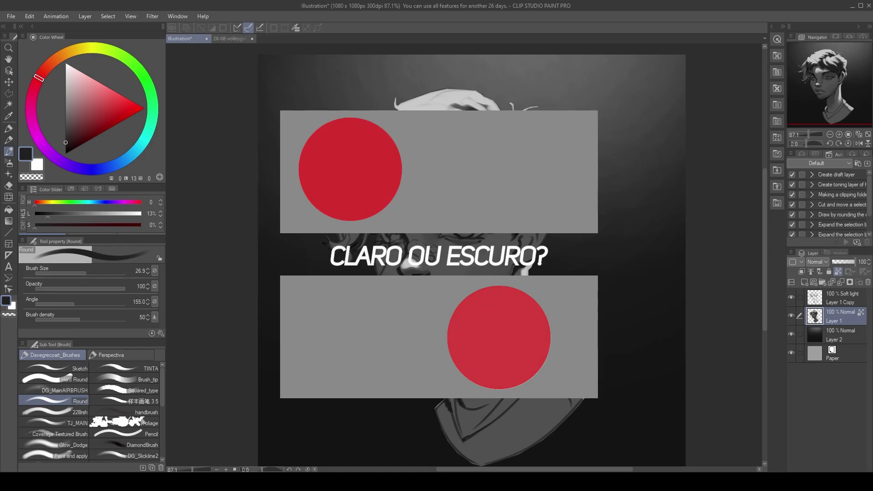
left_click_drag(350, 248, 358, 248)
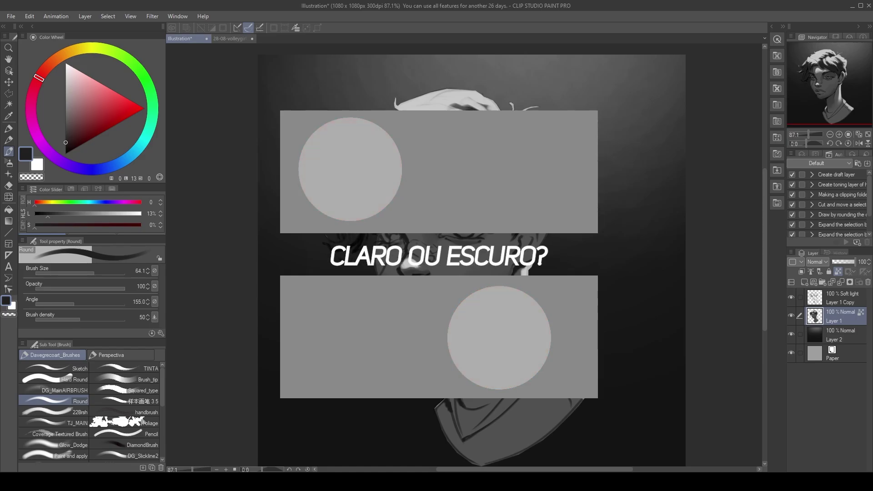
Paint the shirt body near-black, add mid grey to the collar and refine the light patch on the shoulder.
key("bracketleft")
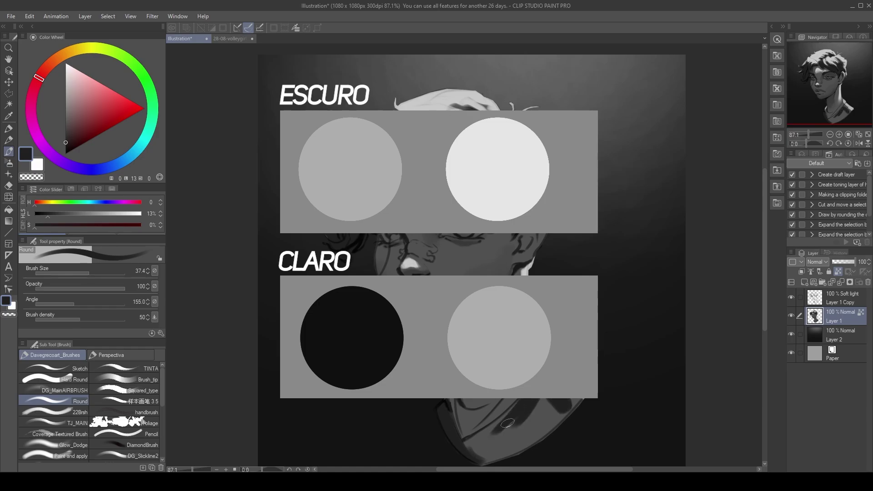
mouse_move(507, 422)
left_mouse_down()
mouse_move(523, 401)
mouse_move(518, 456)
mouse_move(562, 414)
left_mouse_up()
left_click(561, 414, "alt")
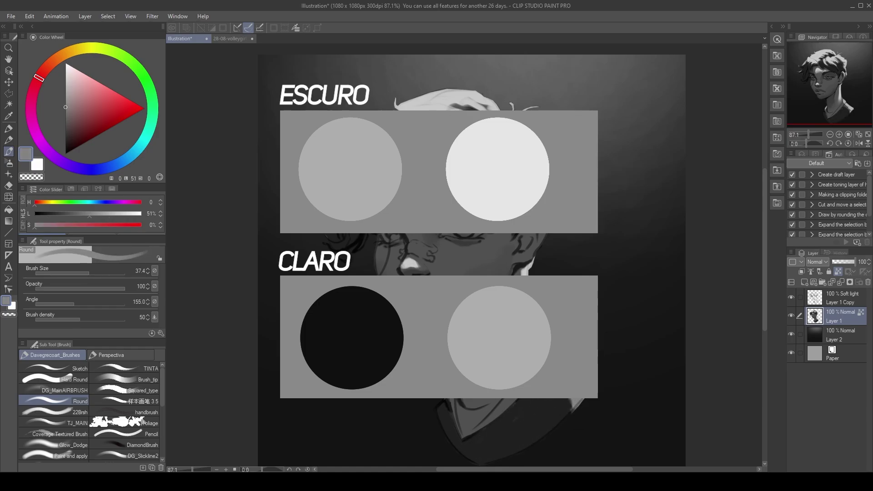
left_click(582, 386, "alt")
left_click_drag(577, 382, 586, 394)
left_click(509, 417, "alt")
Refine the collar band in mid grey with brush size 26.1 and add near-white light along its upper edges.
key("bracketleft")
key("bracketleft")
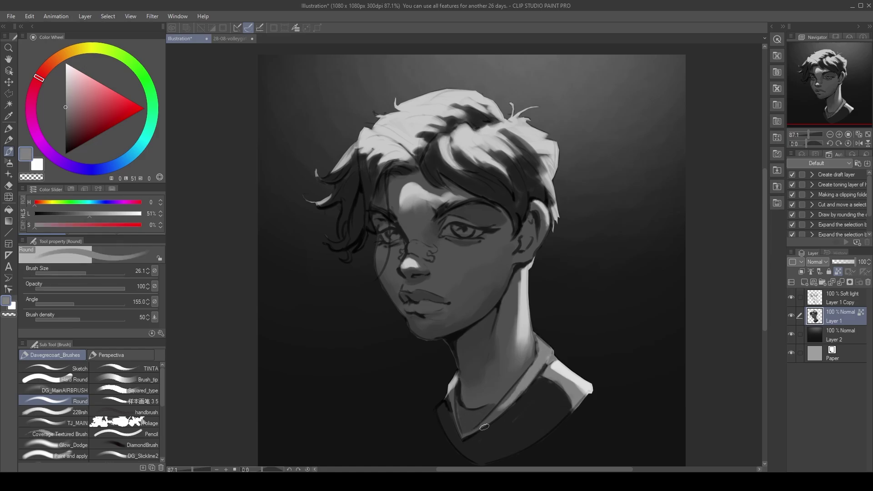
left_click(463, 407, "alt")
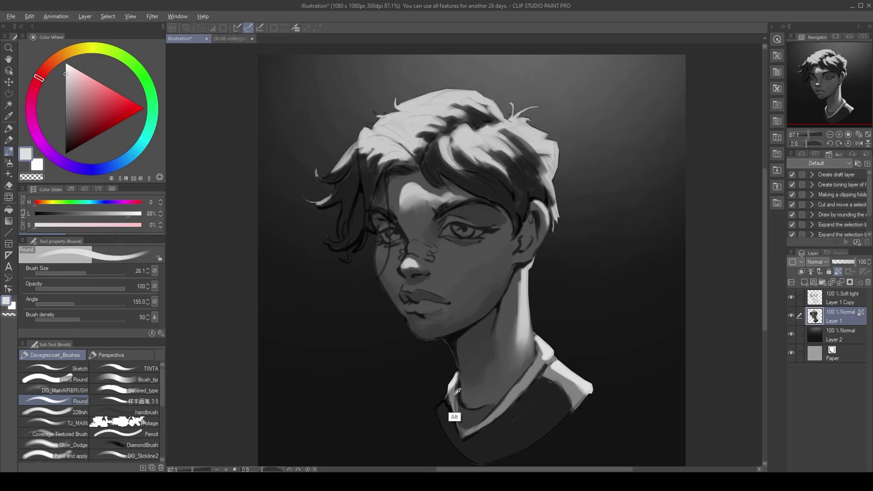
left_click(452, 416, "alt")
Darken the iris, eyelids and lower rim of the viewer-facing eye with sampled mid to near-black greys at brush size 26.1.
left_click(443, 266, "alt")
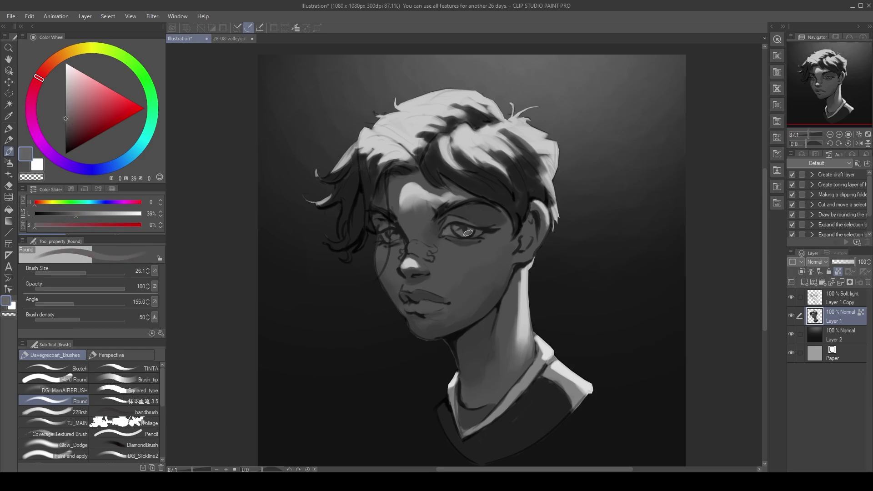
left_click(452, 227, "alt")
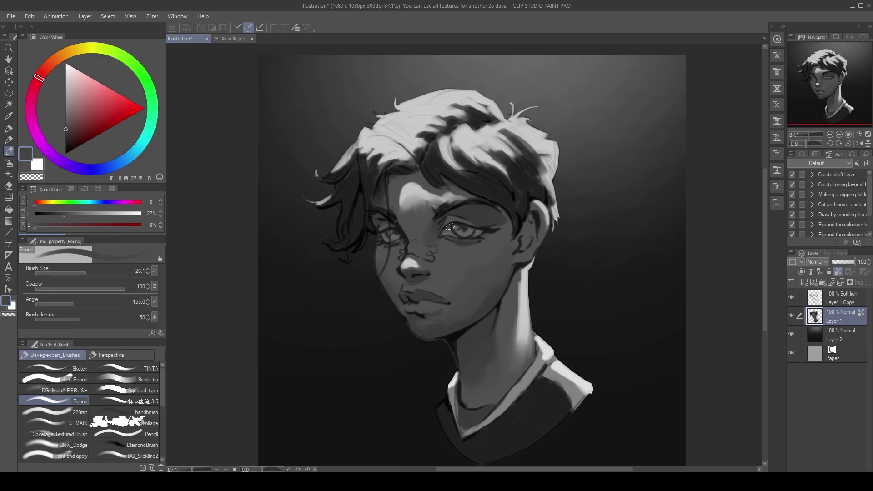
left_click(454, 243, "alt")
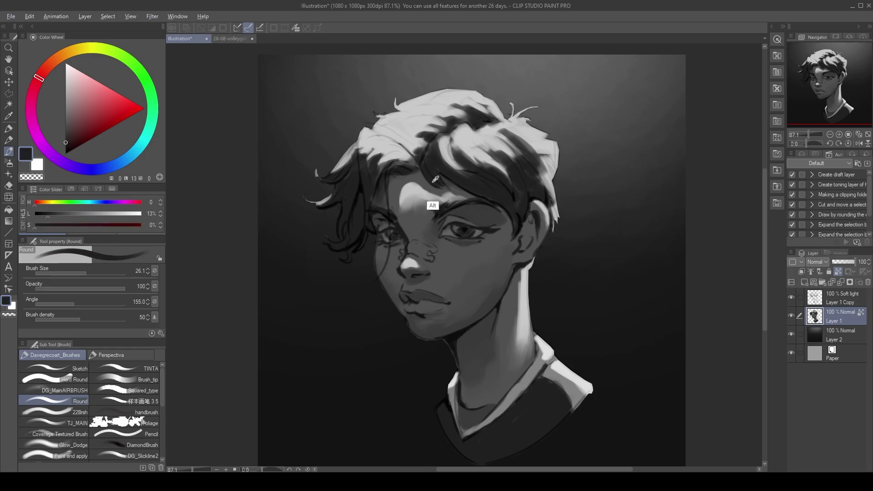
left_click(446, 223, "alt")
left_click(456, 230, "alt")
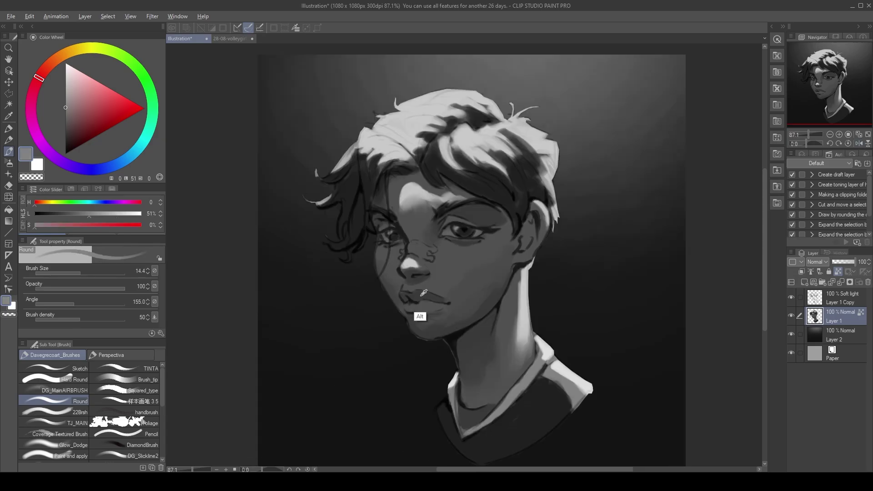
Repaint the lips and blend the area around the mouth with sampled greys, checking the shapes on the mirrored canvas.
left_click(406, 299, "alt")
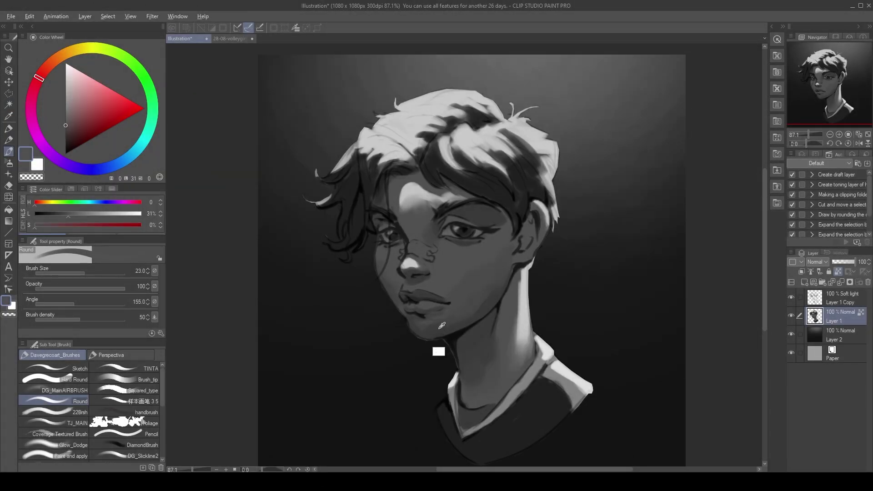
left_click(427, 257, "alt")
key("h")
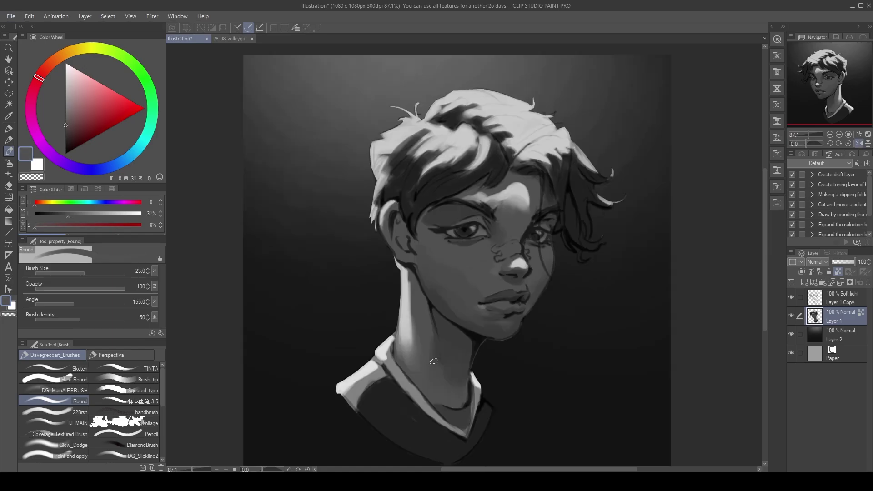
left_click(492, 282, "alt")
mouse_move(492, 281)
left_mouse_down()
mouse_move(496, 300)
mouse_move(491, 286)
left_mouse_up()
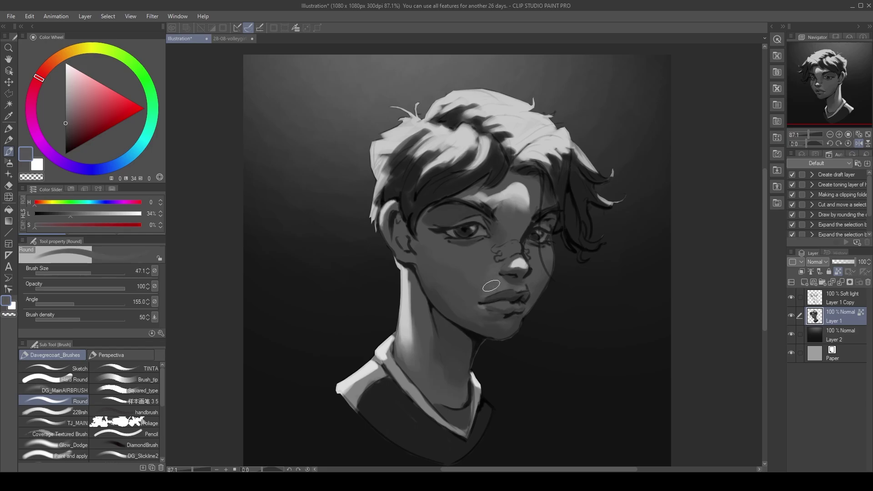
key("h")
left_click(489, 302, "alt")
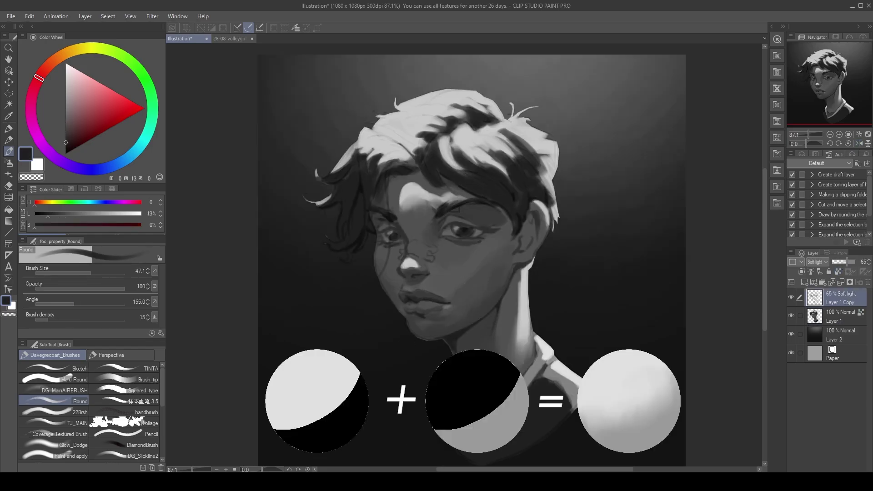
On Layer 1, sharpen the eyes and lashes and shade under the nose with near-black greys.
left_click(819, 317)
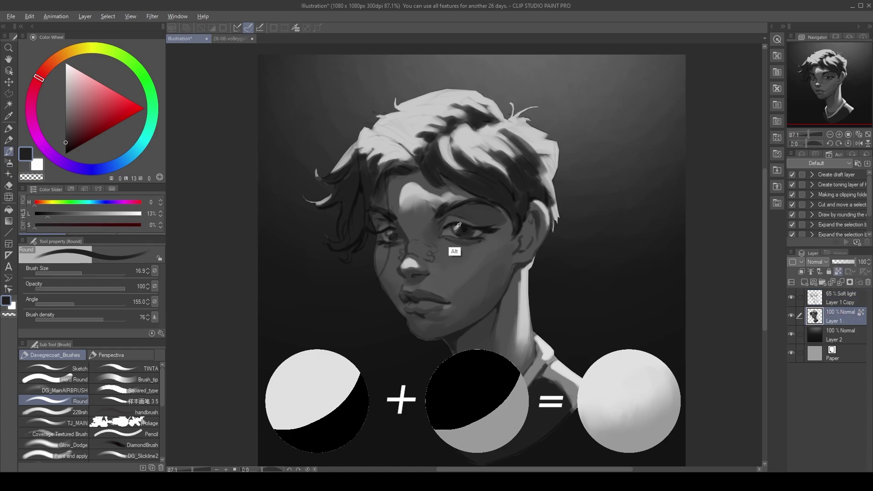
left_click(408, 227, "alt")
left_click(416, 276, "alt")
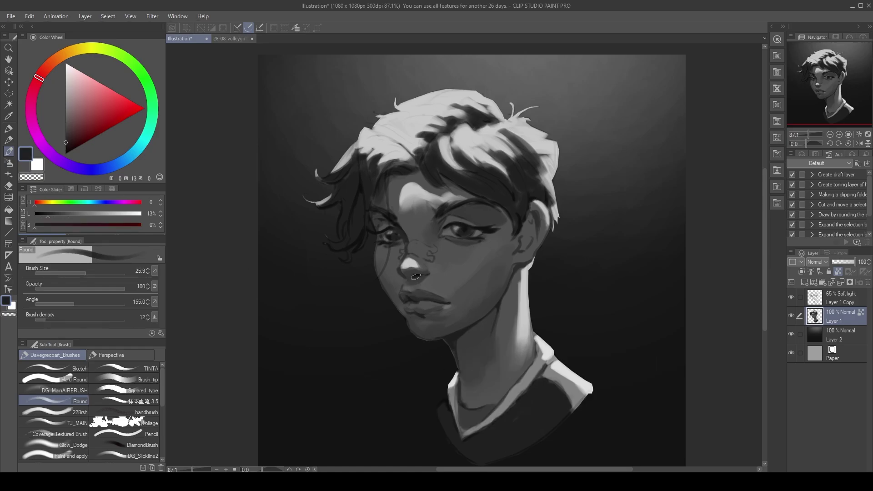
left_click(463, 251, "alt")
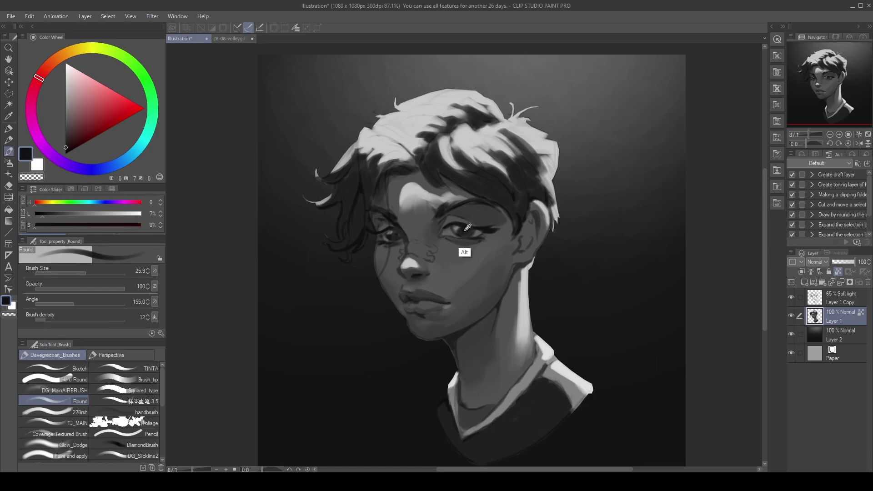
Paint the shadow across the nose bridge above the lit tip and blend it with sampled greys at brush density 55.
left_click(426, 243, "alt")
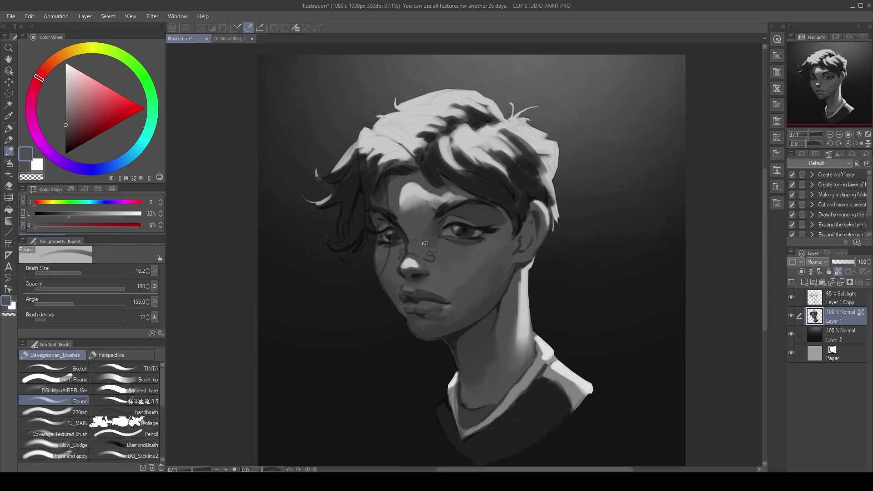
left_click(411, 254, "alt")
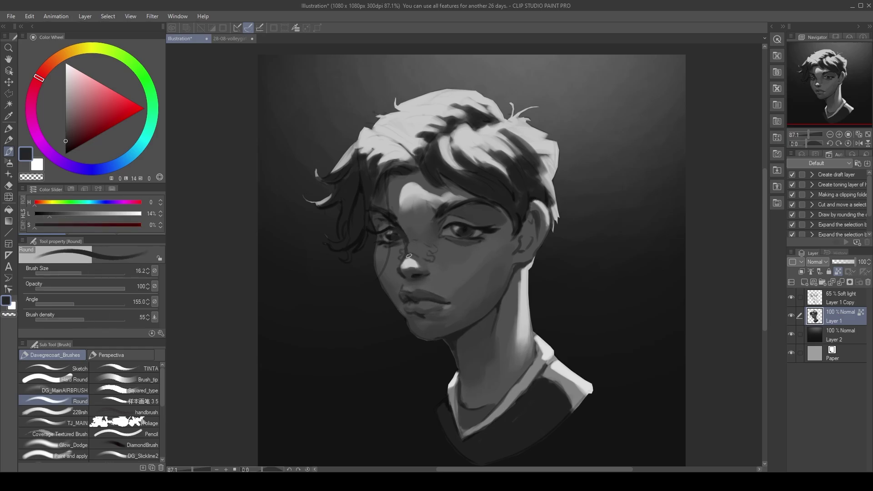
left_click(445, 277, "alt")
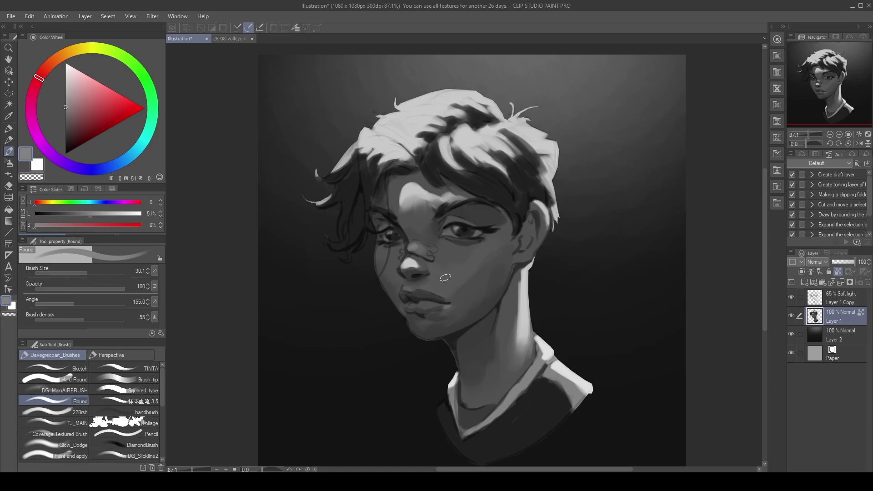
left_click(433, 253, "alt")
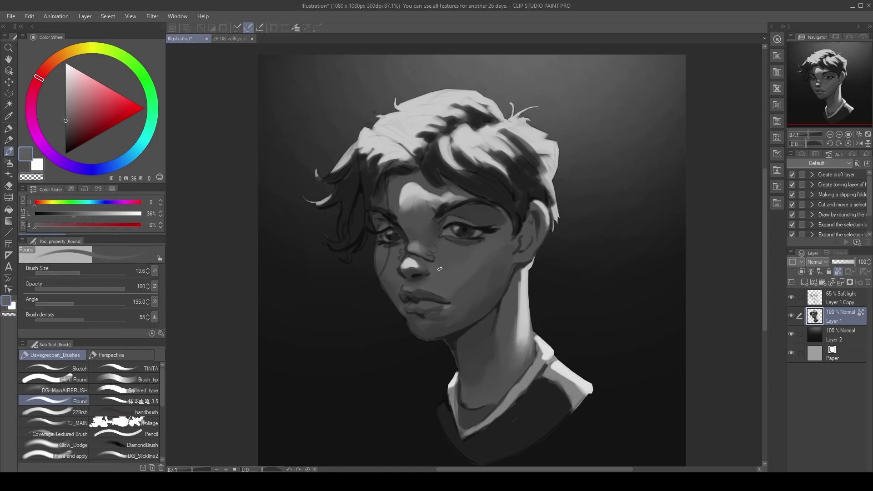
left_click(421, 248, "alt")
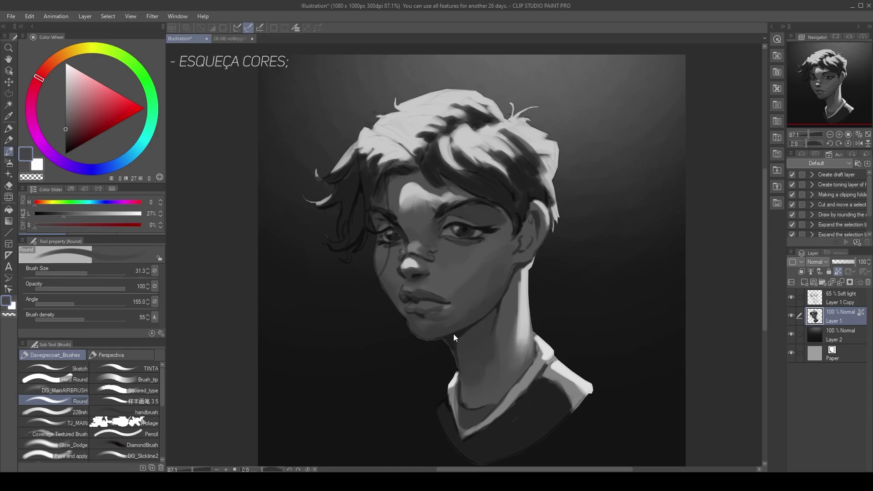
Save the illustration as painting1.
key("ctrl+s")
type("painting1")
left_click(626, 269)
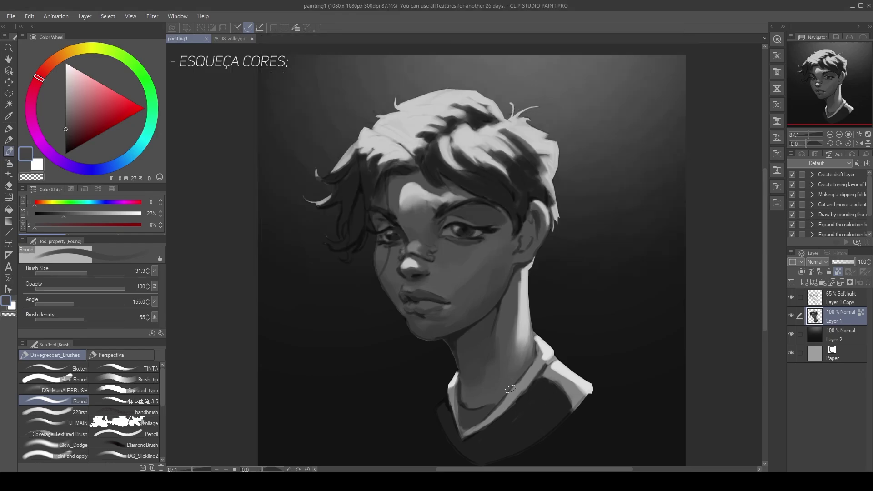
Refine the light on the nose tip with light grey and touch up the lips in dark grey at brush size 17.8.
left_click(412, 268, "alt")
left_click_drag(398, 269, 401, 266)
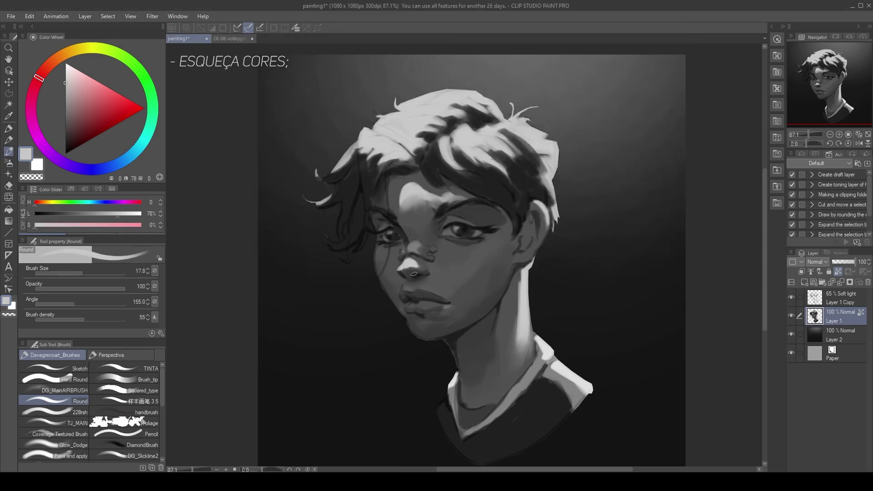
left_click(431, 290, "alt")
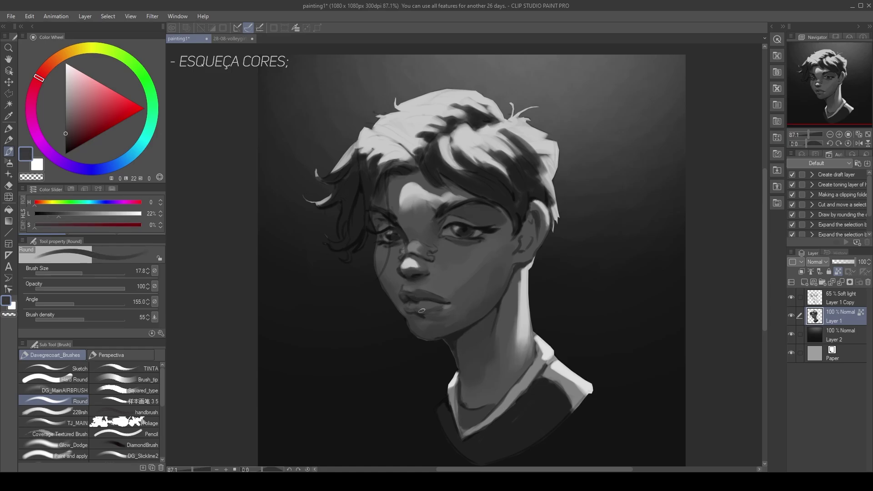
Extend the forehead light softly down between the eyebrows using sampled greys and a low brush density of 12.
left_click(401, 198, "alt")
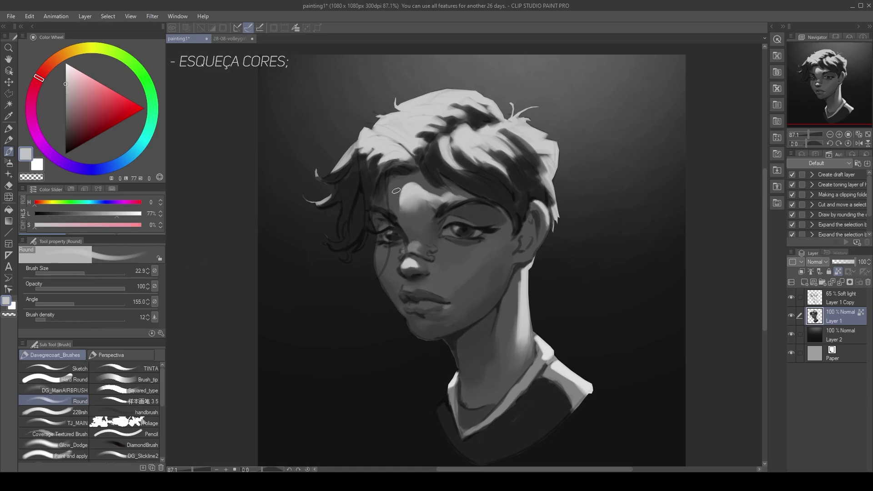
mouse_move(404, 188)
left_mouse_down()
mouse_move(409, 237)
mouse_move(389, 234)
mouse_move(419, 232)
left_mouse_up()
left_click(408, 201, "alt")
left_click(416, 252, "alt")
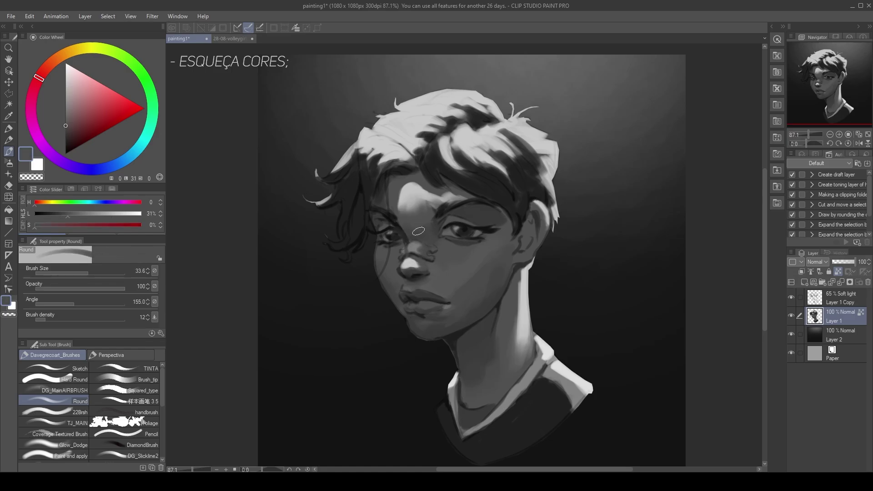
left_click(792, 315)
left_click(791, 315)
left_click(409, 209, "alt")
mouse_move(405, 219)
left_mouse_down()
mouse_move(416, 232)
mouse_move(395, 223)
left_mouse_up()
left_click(395, 223, "alt")
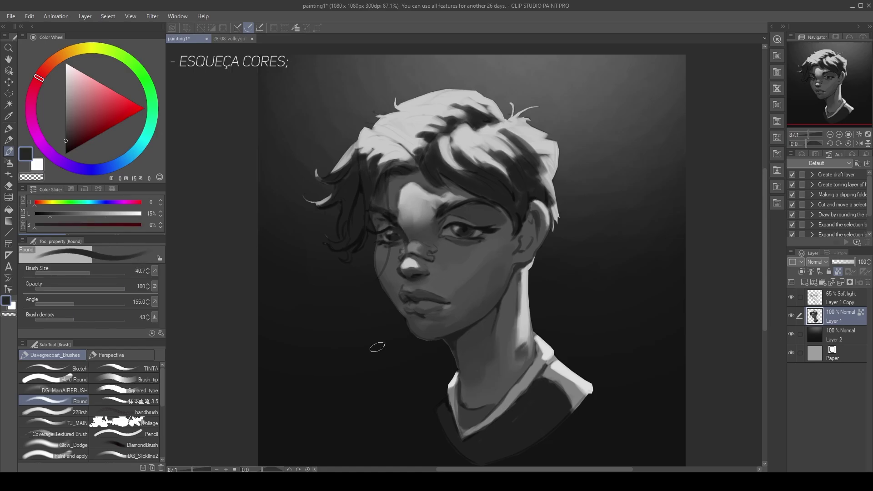
Reshape and soften the shadow edge beside the neck light above the collar, using brush density 11.
left_click_drag(376, 343, 386, 351)
left_click(387, 350, "alt")
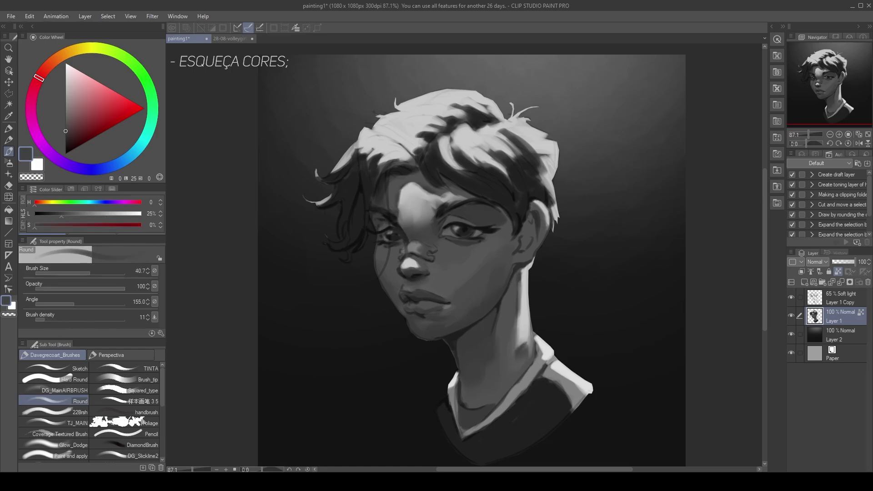
left_click(511, 345, "alt")
left_click_drag(511, 348, 517, 360)
left_click(463, 248, "alt")
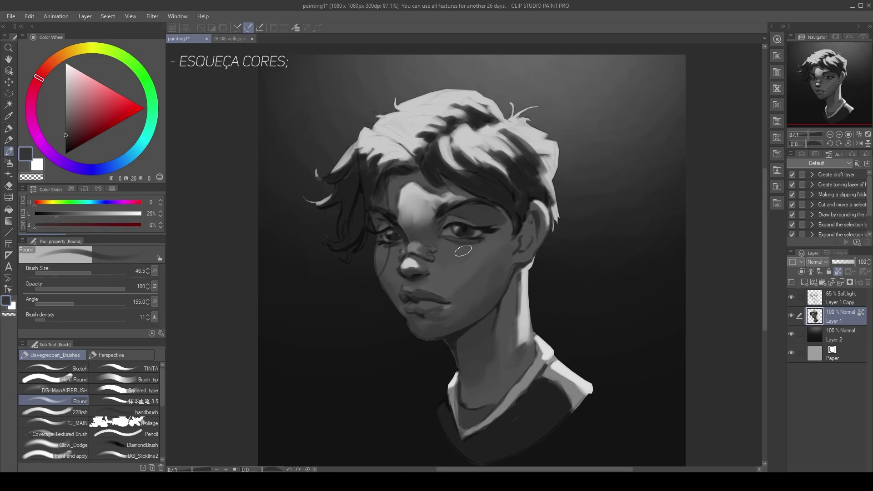
Deepen the soft shadow on the neck under the chin and jaw with sampled dark greys at brush density 11.
left_click(448, 344, "alt")
mouse_move(455, 341)
left_mouse_down()
mouse_move(493, 316)
mouse_move(483, 332)
left_mouse_up()
mouse_move(450, 364)
left_mouse_down()
mouse_move(495, 321)
mouse_move(491, 332)
left_mouse_up()
left_click(483, 332, "alt")
left_click(457, 339, "alt")
left_click(470, 346, "alt")
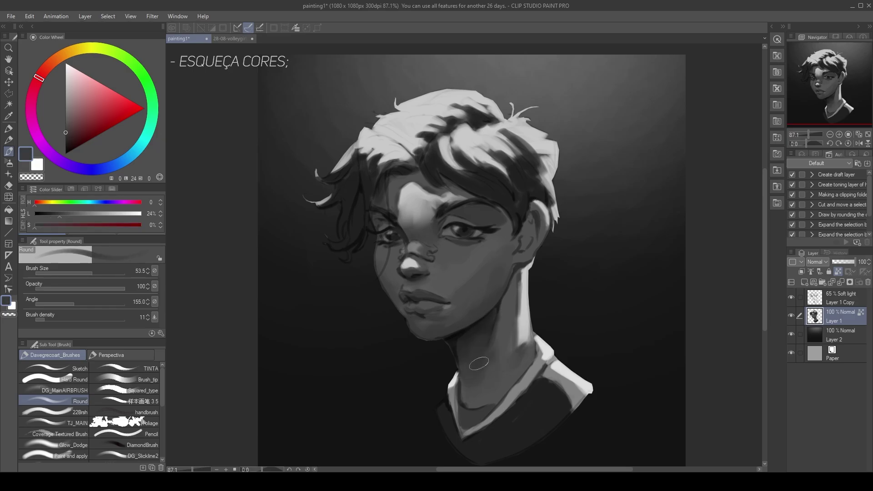
Darken the viewer-facing eye's upper lid, outer corner and inner brow with dark greys at brush size 31.0, density 45.
left_click(467, 214, "alt")
mouse_move(468, 214)
left_mouse_down()
mouse_move(457, 218)
mouse_move(508, 233)
left_mouse_up()
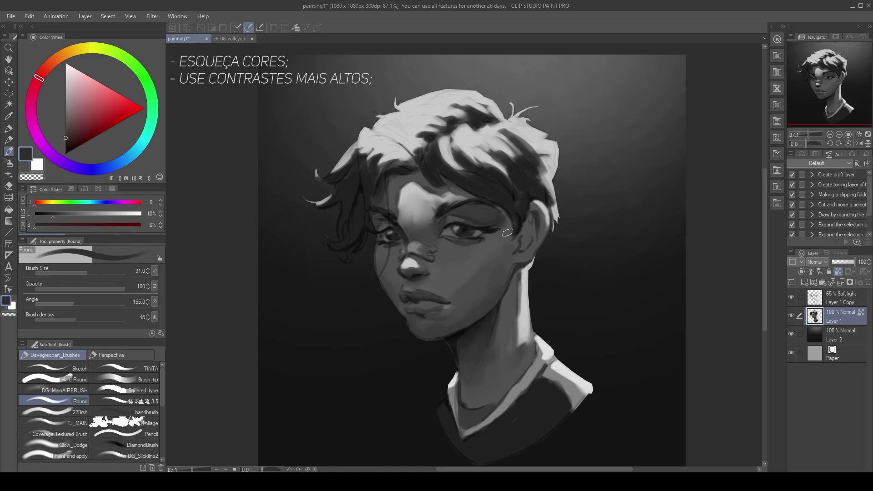
left_click(439, 221, "alt")
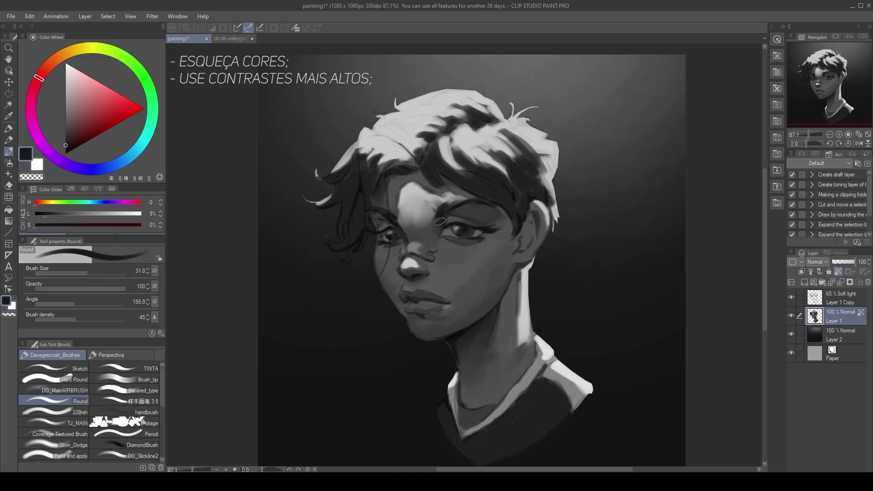
left_click(484, 218, "alt")
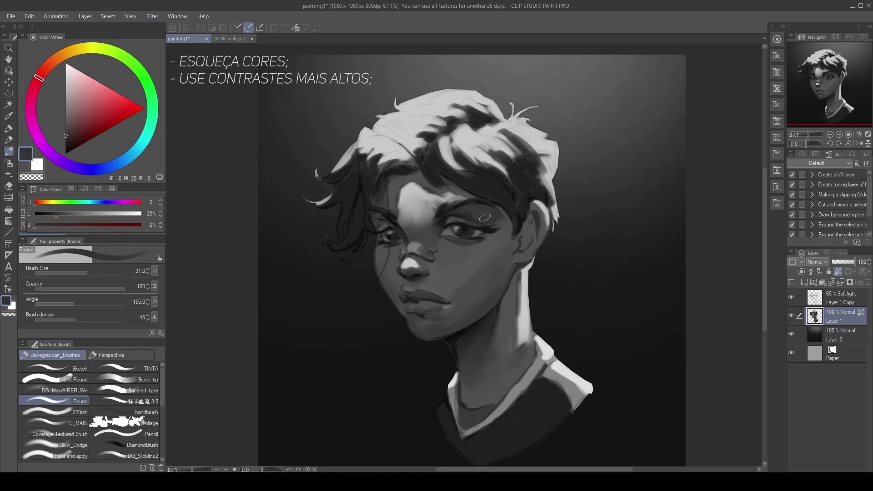
Rework the lit nose tip with small strokes of sampled dark and light greys, adjusting the brush size up to 17.1.
left_click(431, 274, "alt")
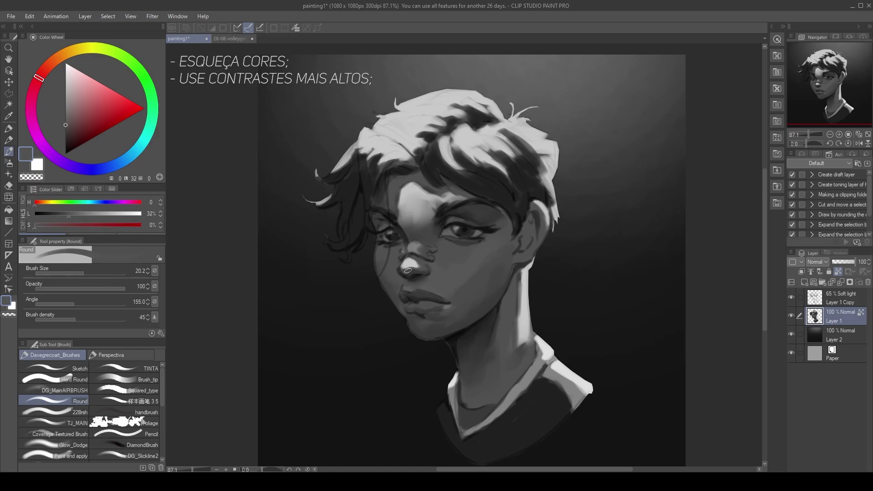
key("bracketleft")
key("bracketleft")
left_click(383, 263, "alt")
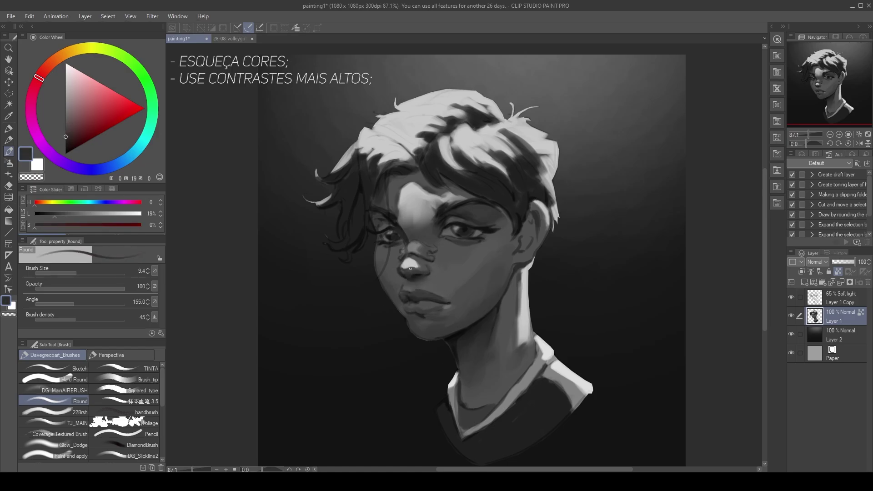
key("bracketright")
key("bracketright")
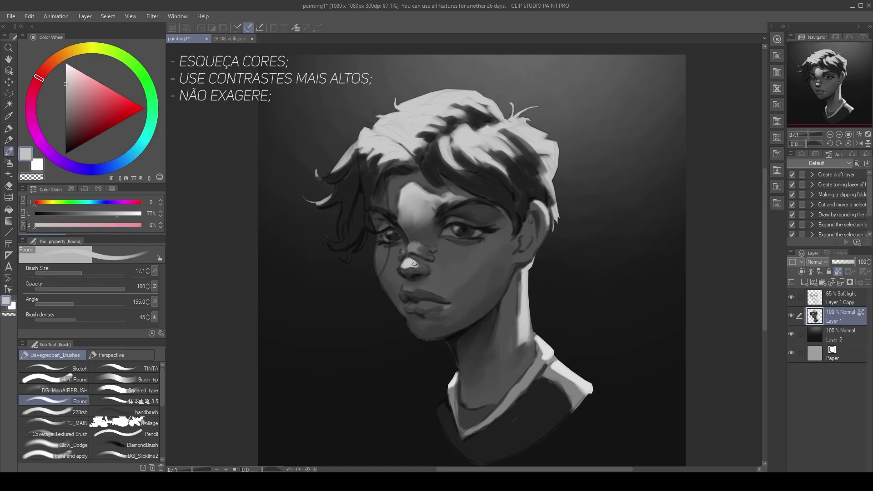
Smooth the nose tip's light shape and refine the lips with dark grey at brush size 8.7.
left_click(418, 269, "alt")
key("bracketleft")
key("bracketleft")
left_click(428, 296, "alt")
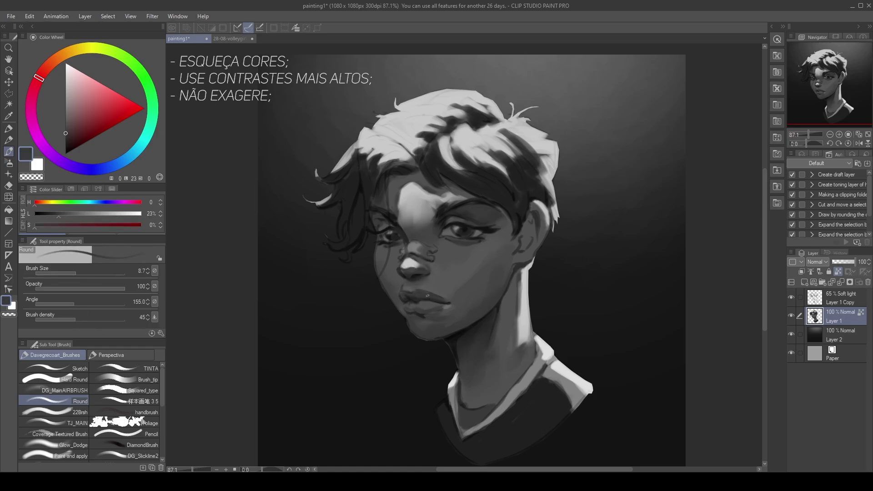
Refine the nose tip highlight with near-white and lighter greys on the mirrored canvas, enlarging the brush to 22.4, and restore the normal view.
key("h")
left_click(63, 72)
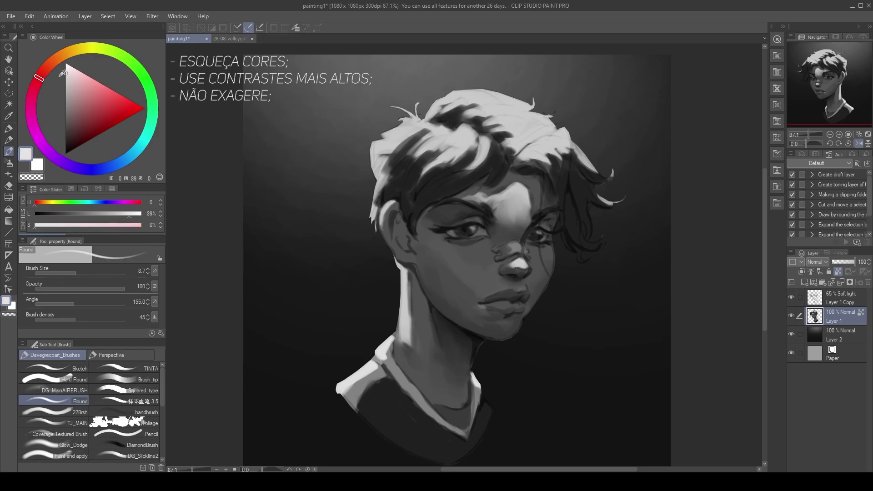
key("bracketright")
key("bracketright")
key("bracketright")
left_click(515, 263, "alt")
key("bracketright")
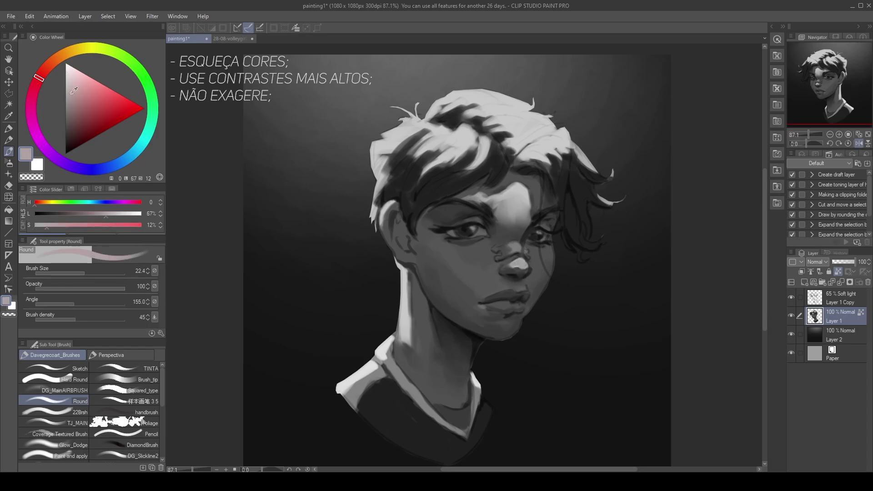
key("h")
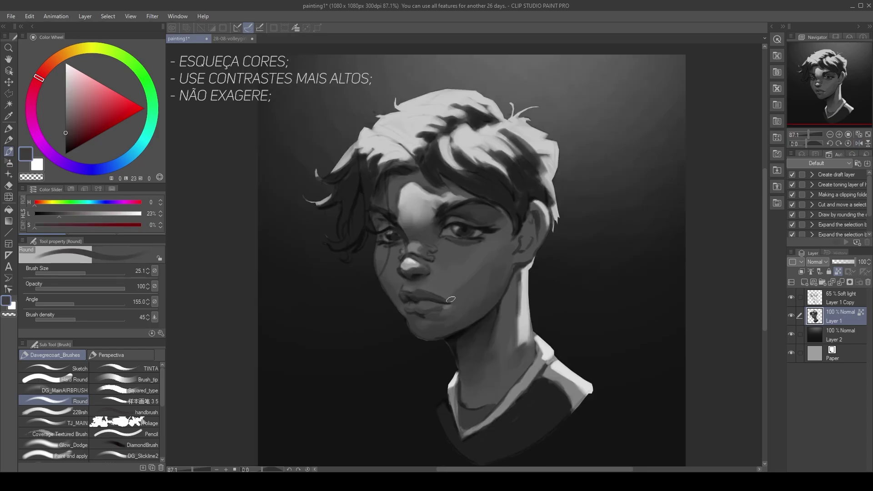
Touch up the nose tip and blend the forehead highlight with sampled near-white greys, using brush size 30.1 and density 10.
left_click(411, 263, "alt")
left_click_drag(406, 261, 414, 259)
left_click(411, 191, "alt")
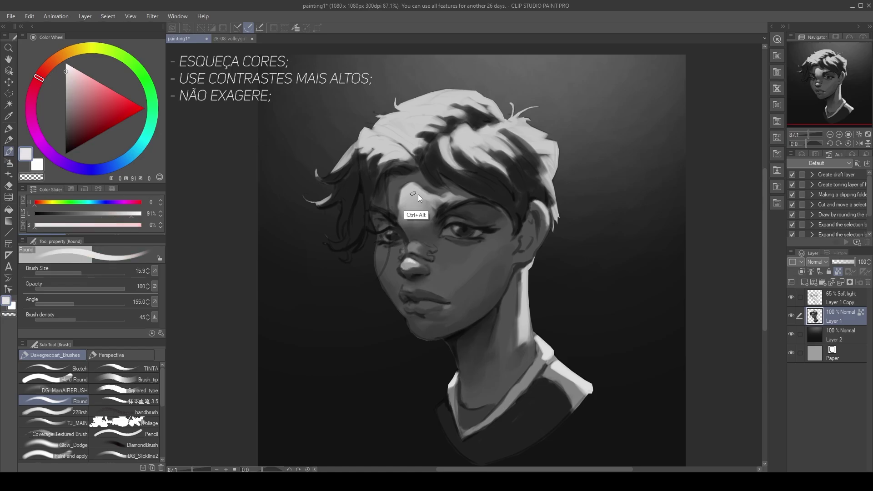
key("bracketleft")
key("bracketleft")
mouse_move(408, 190)
left_mouse_down()
mouse_move(419, 204)
mouse_move(451, 197)
mouse_move(452, 206)
mouse_move(412, 211)
mouse_move(416, 195)
mouse_move(454, 205)
mouse_move(435, 204)
left_mouse_up()
left_click(439, 197, "alt")
left_click(437, 200, "alt")
left_click(414, 191, "alt")
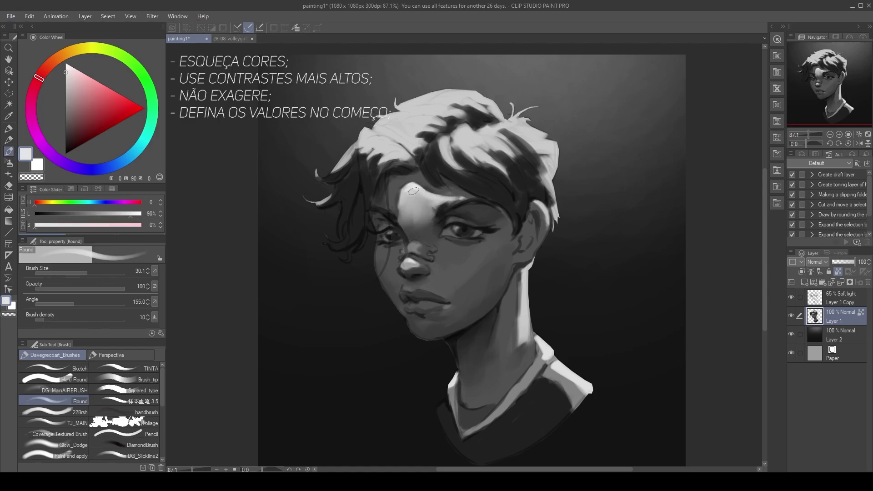
Darken the far eye beneath the hair with soft dark grey strokes at brush size 44.7, density 10.
key("h")
left_click(400, 291, "alt")
key("h")
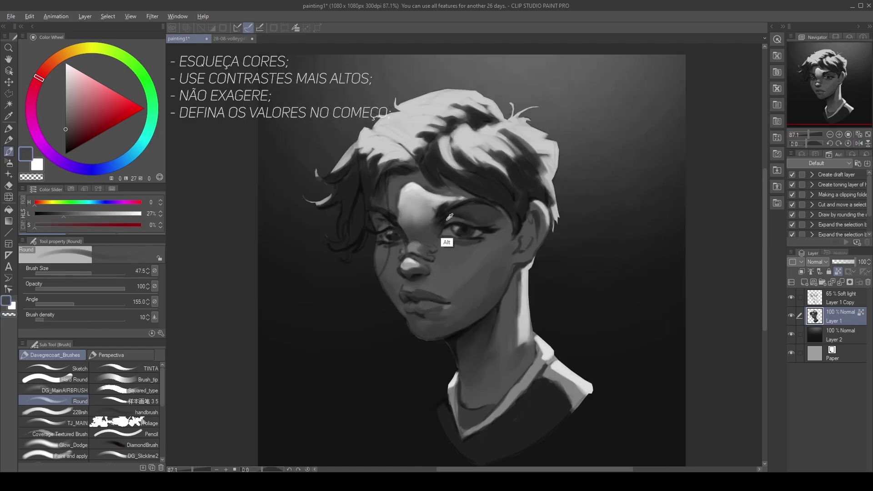
left_click_drag(378, 225, 379, 223)
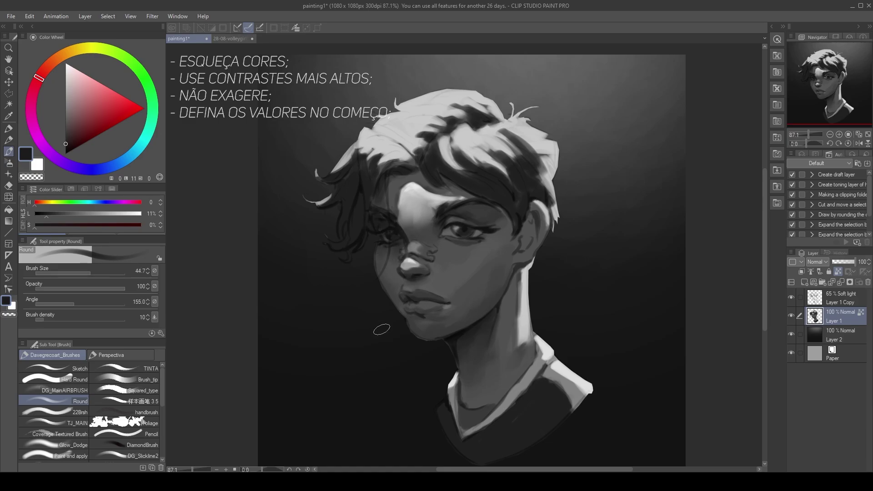
Rework the forehead light patch toward the nose bridge on the mirrored canvas with sampled greys, restore the normal view and reduce the brush to 11.1.
key("h")
left_click(530, 241, "alt")
scroll(70, 320, "down", 1)
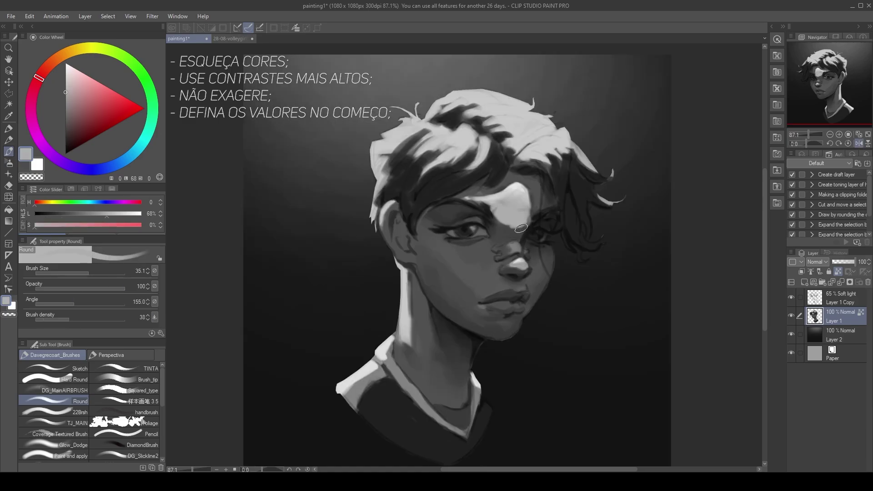
left_click(509, 218, "alt")
left_click_drag(531, 260, 528, 257)
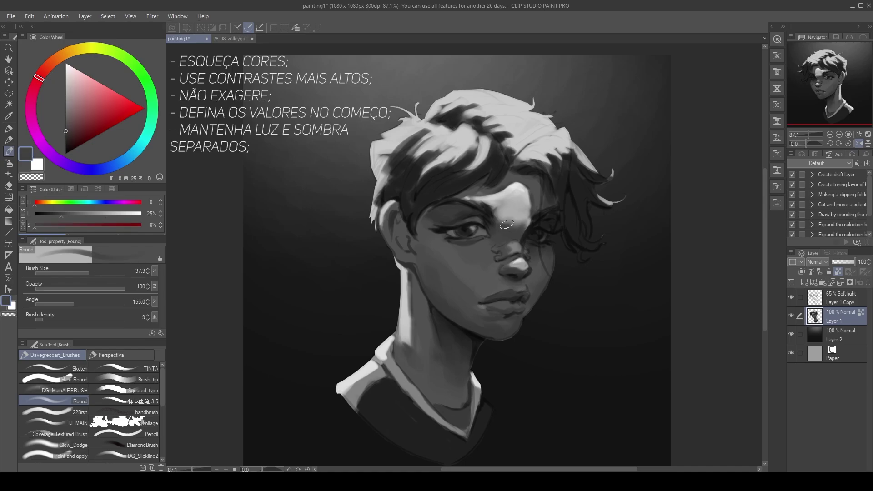
key("h")
key("bracketleft")
key("bracketleft")
key("bracketleft")
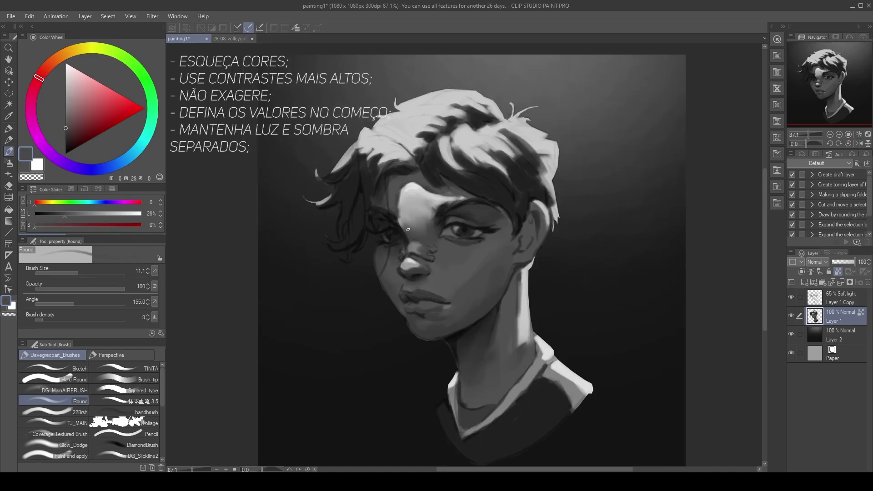
Refine the nose tip and lips with sampled light and dark greys at brush sizes 28.3 and 8.4, and enlarge the brush to 18.7.
left_click(475, 309, "alt")
key("bracketleft")
key("bracketleft")
key("bracketleft")
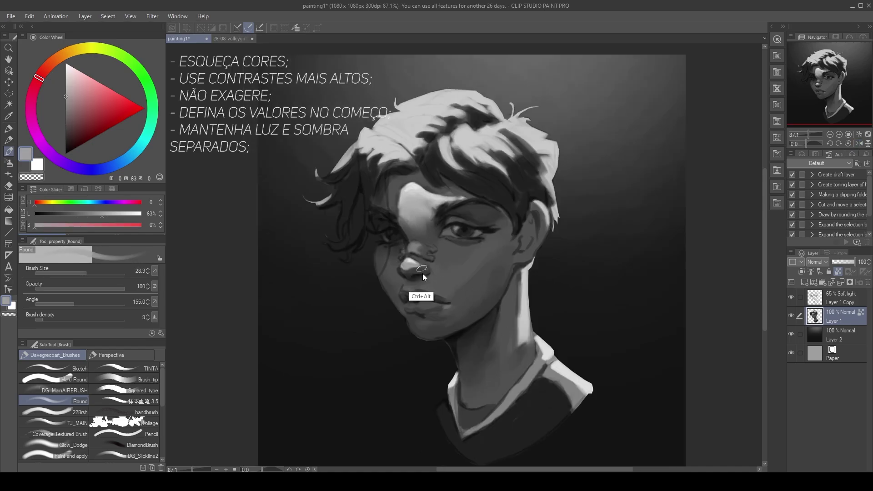
left_click(276, 306, "alt")
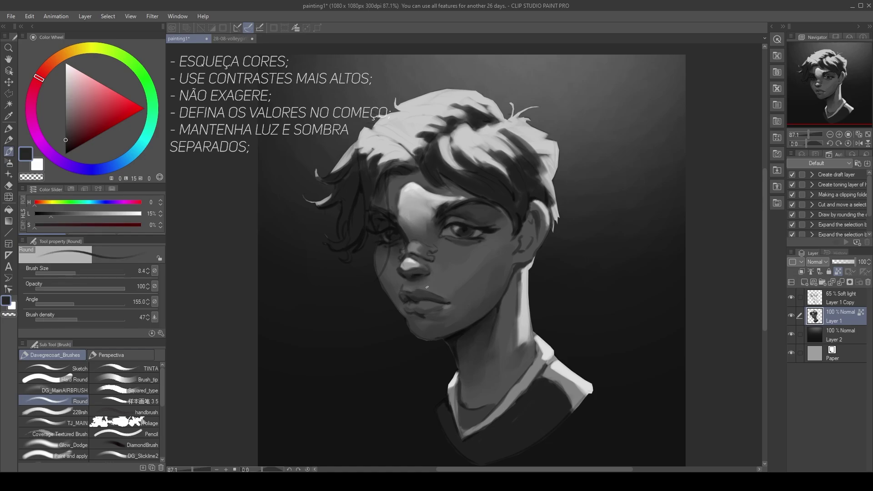
key("bracketright")
key("bracketright")
left_click(430, 261, "alt")
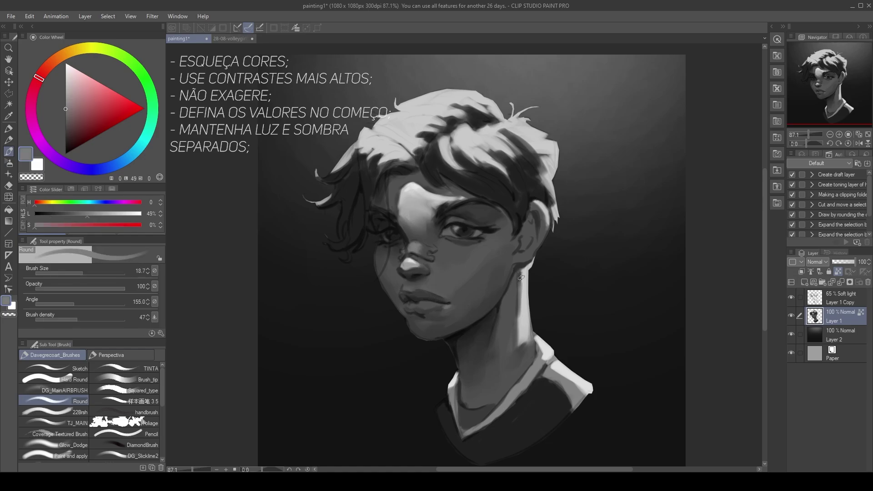
Deepen the shadows within the side hair using sampled 8 to 20% greys at brush size 18.7, density 47.
left_click(467, 208, "alt")
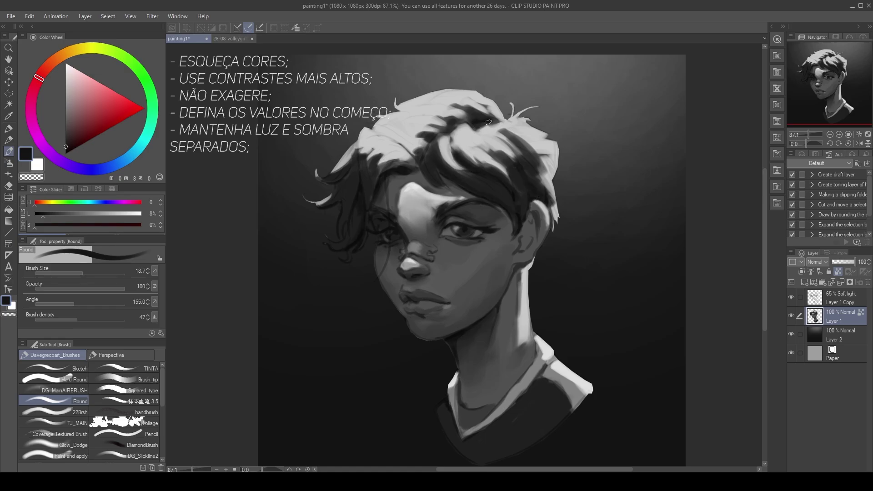
left_click(500, 225, "alt")
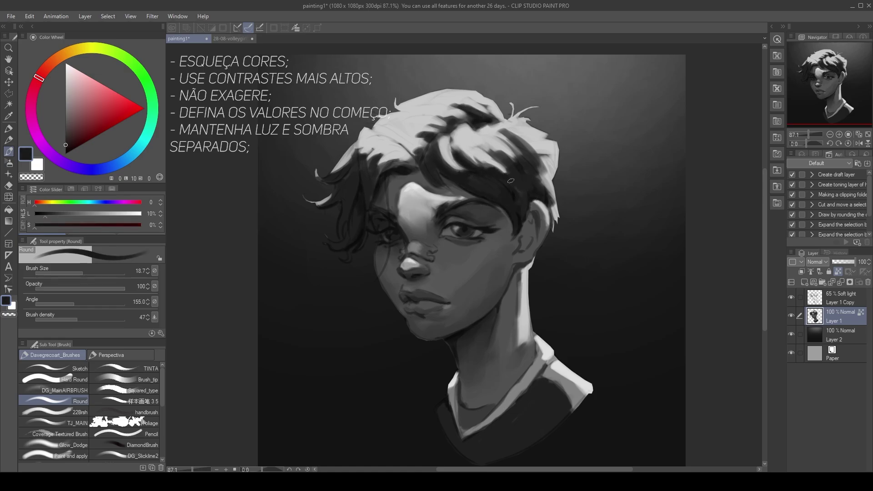
mouse_move(510, 181)
left_mouse_down()
mouse_move(513, 206)
mouse_move(542, 192)
left_mouse_up()
left_click(467, 187, "alt")
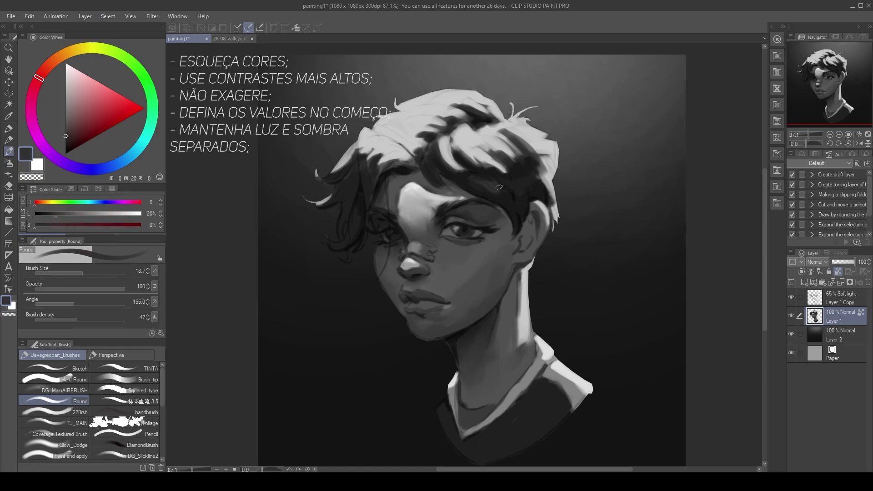
Try to cover most of the lit hair with 10% grey at brush size 60.7, density 81, and undo it.
left_click(509, 248, "alt")
mouse_move(382, 168)
left_mouse_down()
mouse_move(364, 155)
mouse_move(387, 164)
mouse_move(431, 140)
mouse_move(537, 175)
mouse_move(490, 142)
left_mouse_up()
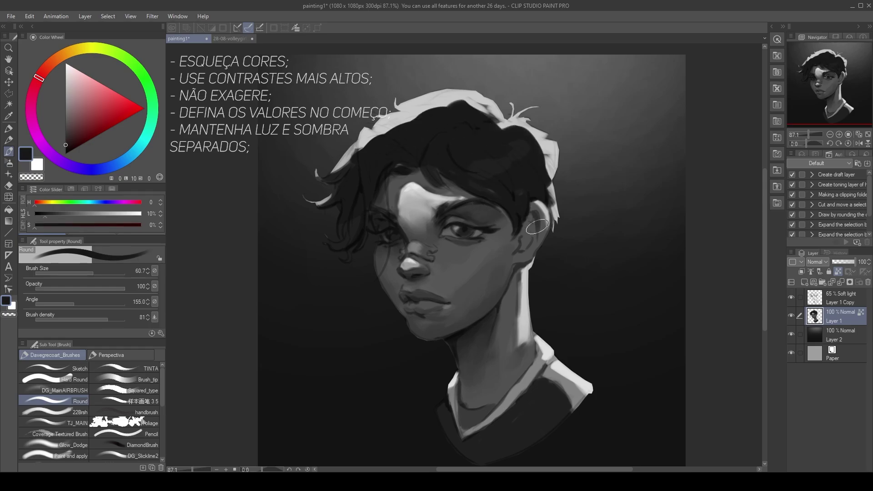
key("ctrl+z")
key("ctrl+z")
Shape the ear and its inner shadow with sampled dark greys on the mirrored canvas, softening with density 15 and brush size 21.0.
left_click(483, 174, "alt")
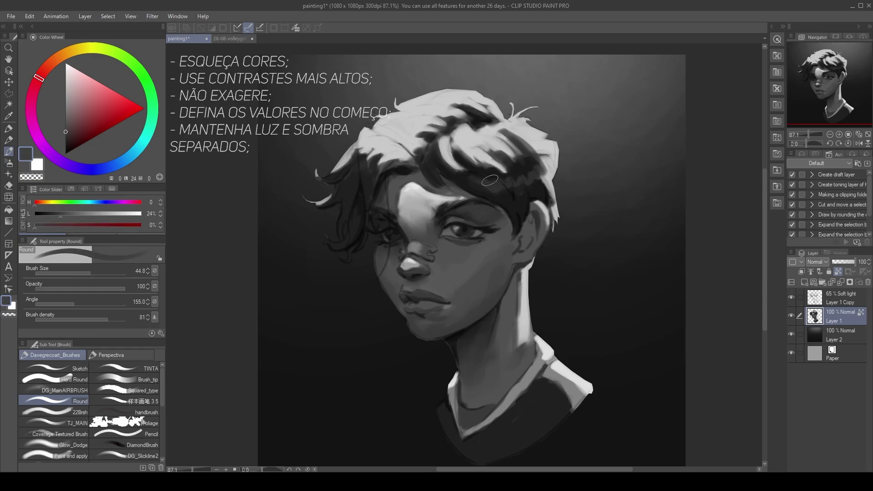
left_click_drag(551, 220, 496, 214)
left_click(496, 214, "alt")
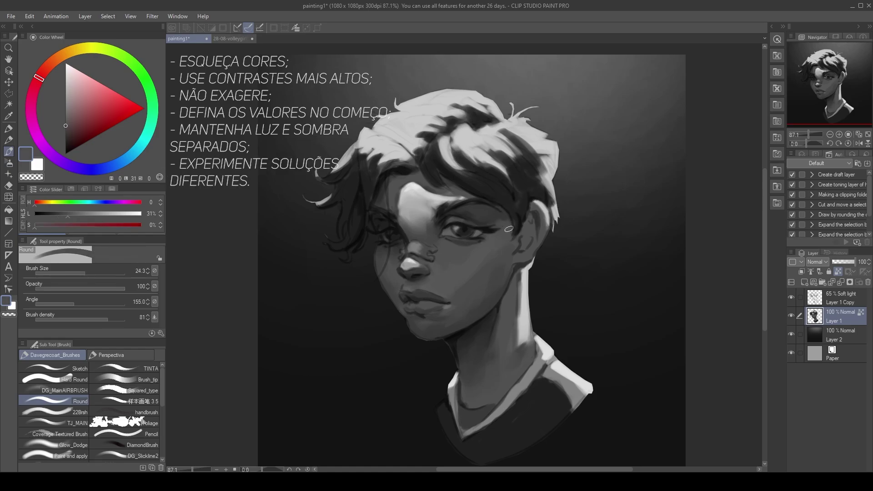
key("h")
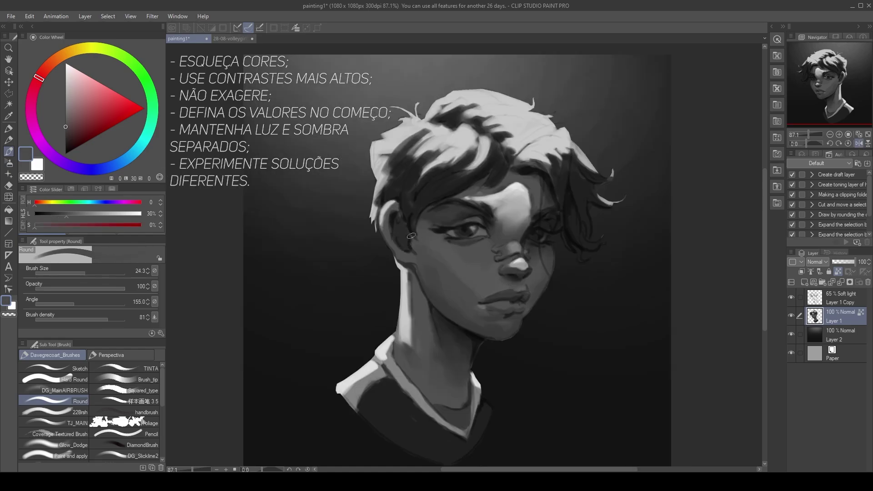
left_click(419, 253, "alt")
left_click_drag(419, 254, 403, 282)
left_click(399, 234, "alt")
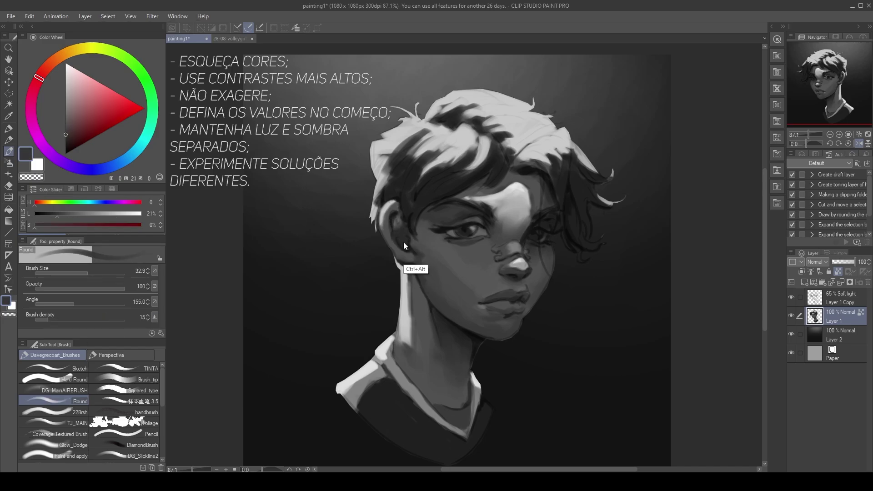
left_click(411, 255, "alt")
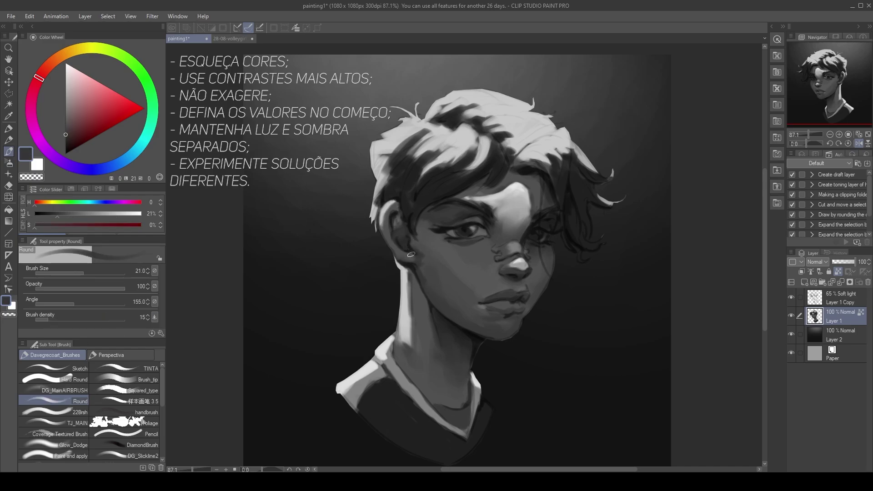
Rework the neck shadow with dark grey at density 50, soften it at density 10 and size 45.4, and restore the normal view.
left_click(80, 319)
left_click(405, 364, "alt")
left_click(423, 364, "alt")
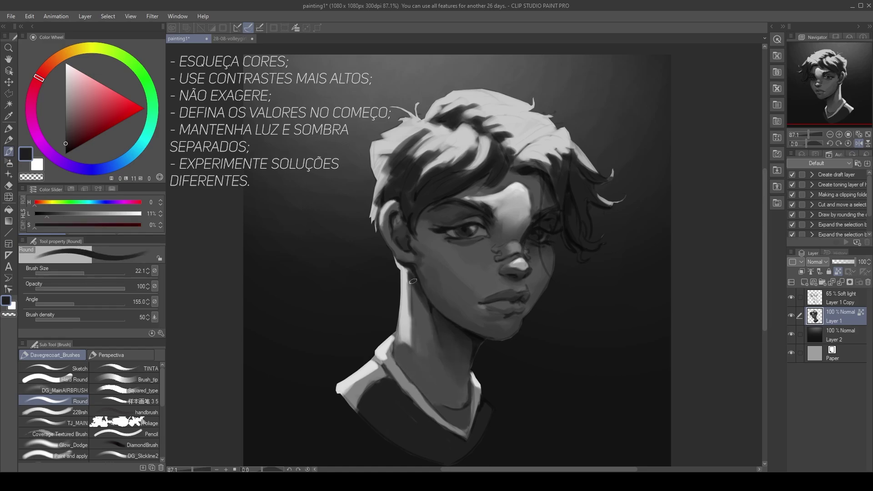
mouse_move(411, 317)
left_mouse_down()
mouse_move(413, 324)
mouse_move(404, 306)
left_mouse_up()
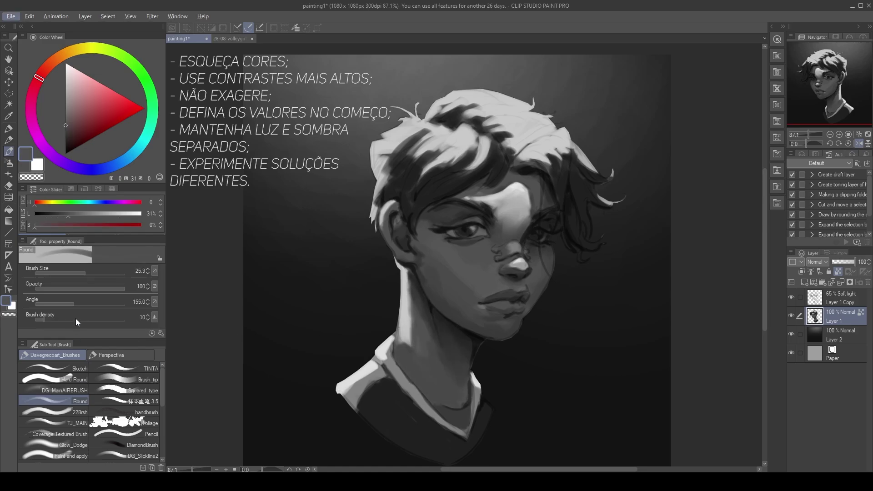
left_click(419, 282, "alt")
left_click_drag(436, 364, 437, 372)
left_click(435, 348, "alt")
key("h")
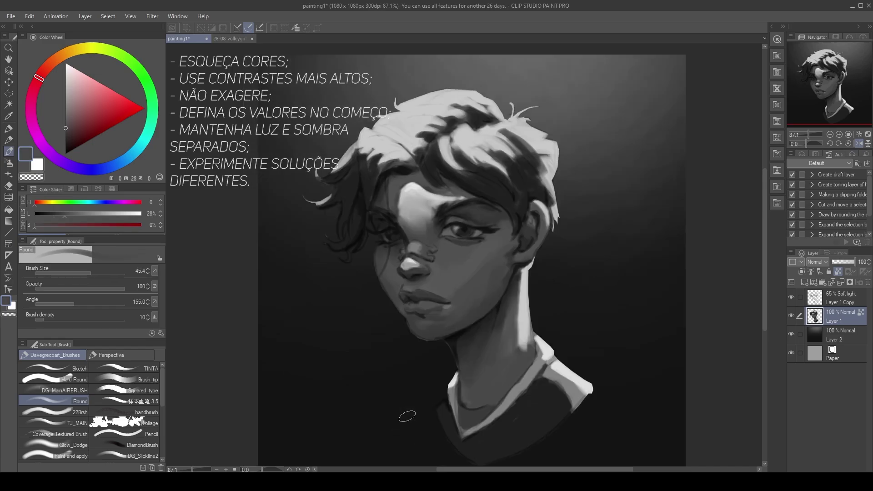
Lower the Layer 1 Copy soft light layer's opacity to 51% and return to Layer 1.
left_click(837, 298)
left_click_drag(847, 265, 844, 265)
left_click(836, 316)
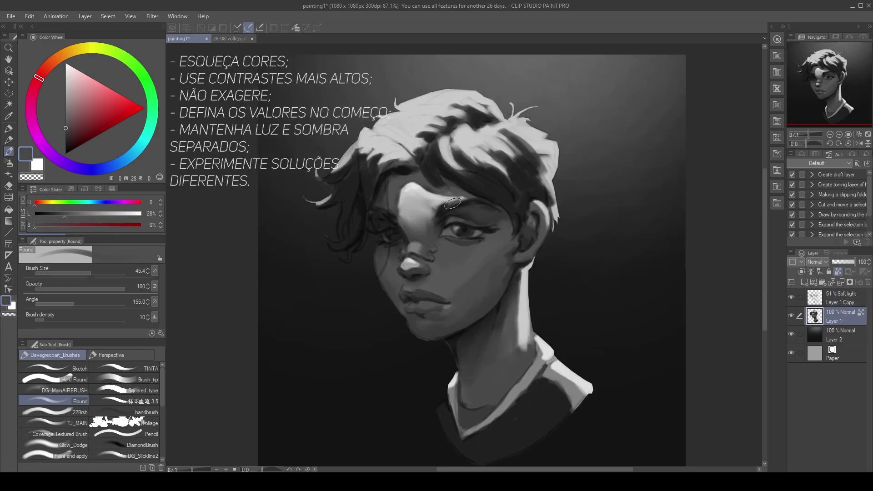
Reshape the lit locks above the forehead with sampled light greys at density 70, reducing the brush from 23.0 to 15.7.
left_click(473, 156, "alt")
left_click_drag(469, 122, 460, 121)
left_click(486, 152, "alt")
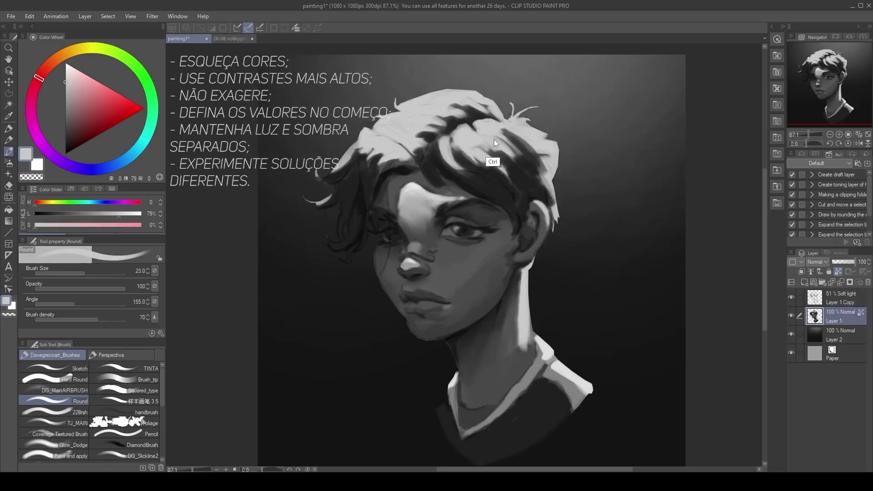
left_click(482, 148, "alt")
left_click(450, 157, "alt")
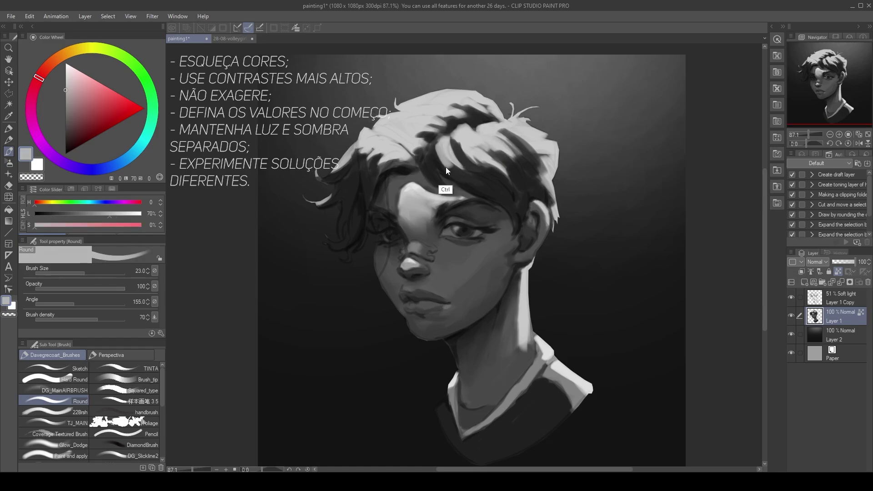
left_click_drag(445, 159, 441, 158)
left_click(443, 162, "alt")
left_click(445, 164, "alt")
left_click(482, 154, "alt")
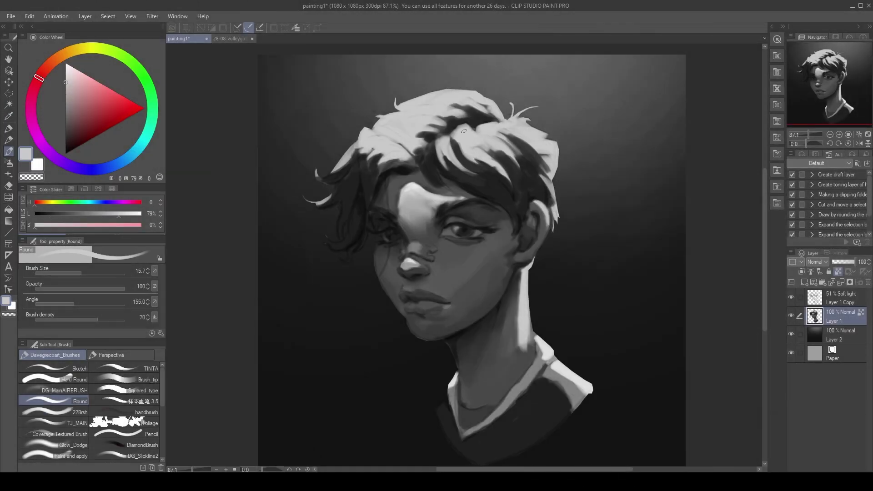
Cut dark strands into the lit side hair with 13 to 14% grey on the mirrored canvas at brush size 16.7, and restore the normal view.
left_click(438, 139, "alt")
key("h")
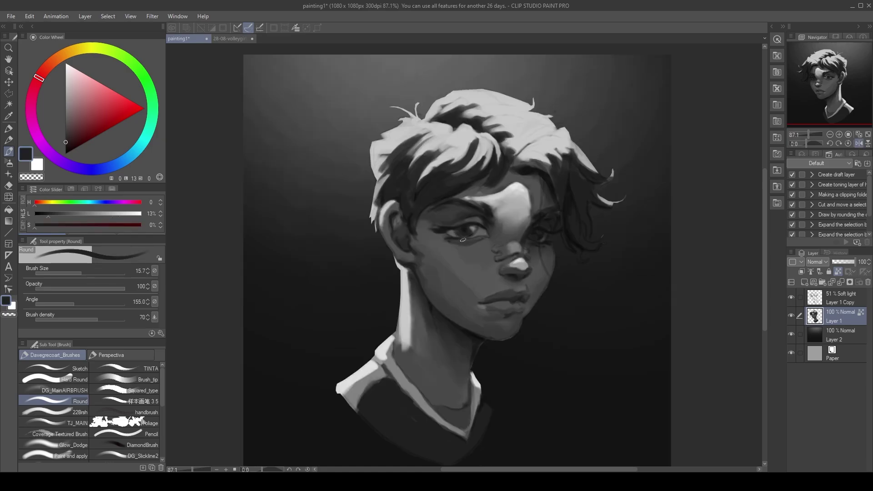
left_click_drag(402, 163, 381, 171)
key("bracketright")
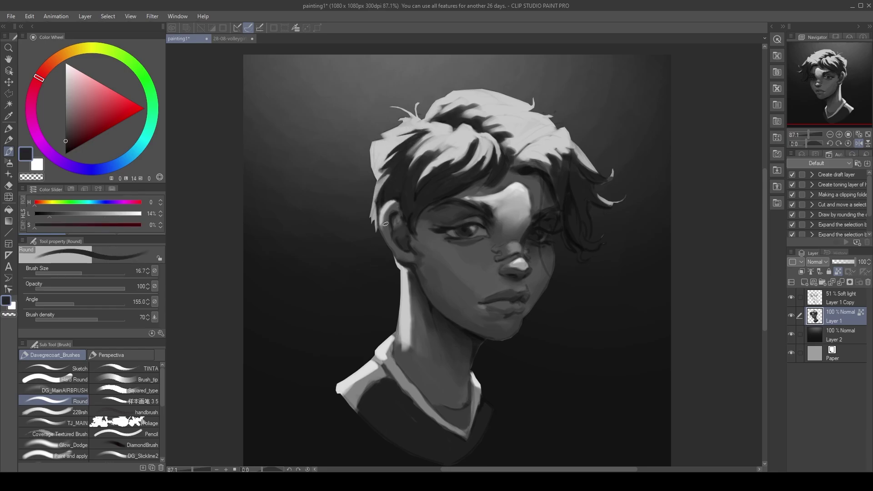
key("h")
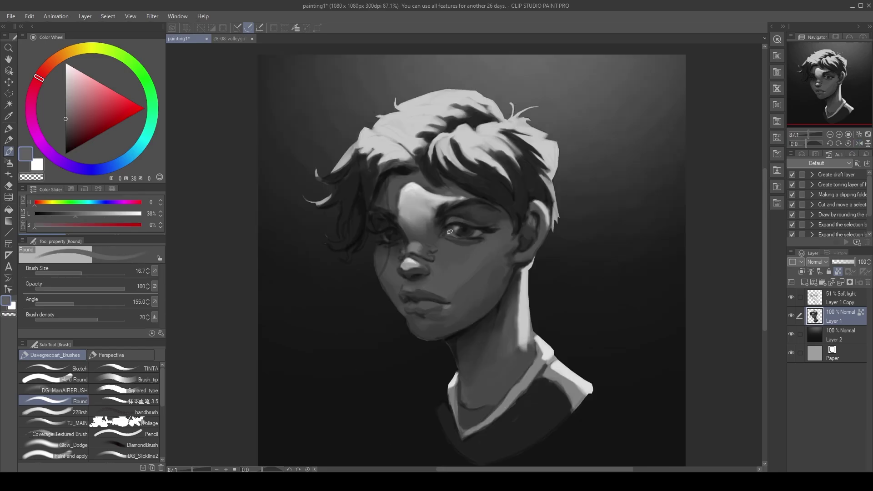
Refine the viewer-facing eye with sampled greys at density 70 and smooth the cheek below it at brush size 41.8, density 9.
left_click(469, 261, "alt")
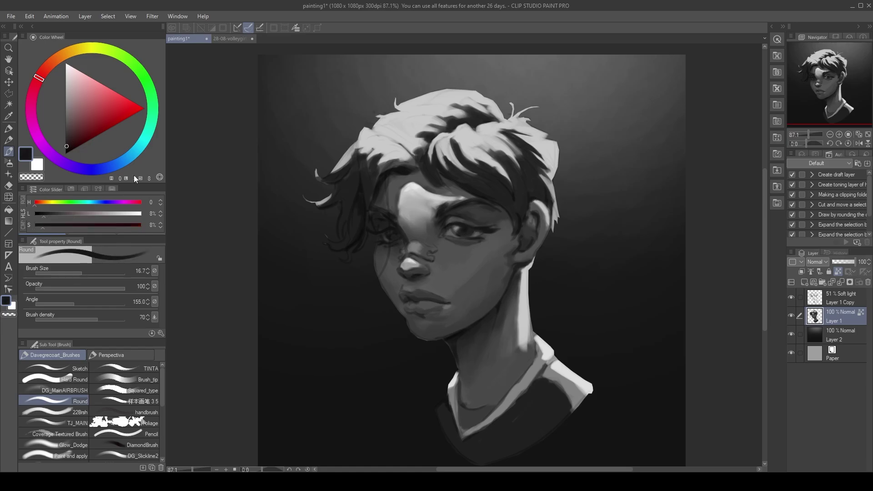
left_click(458, 258, "alt")
left_click(462, 253, "alt")
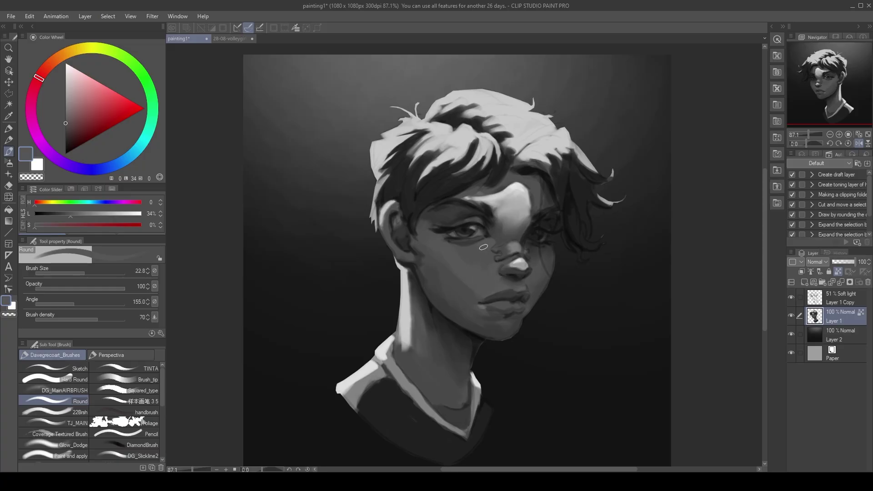
key("h")
left_click(439, 252, "alt")
key("bracketright")
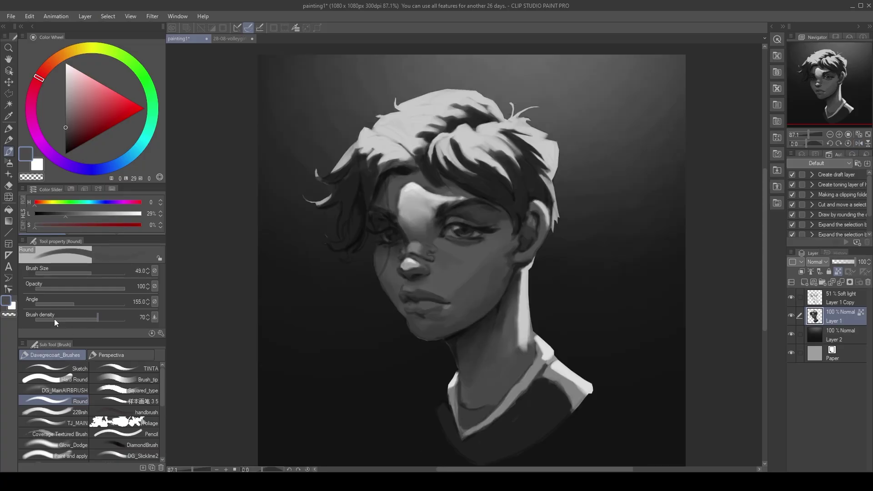
left_click(447, 267, "alt")
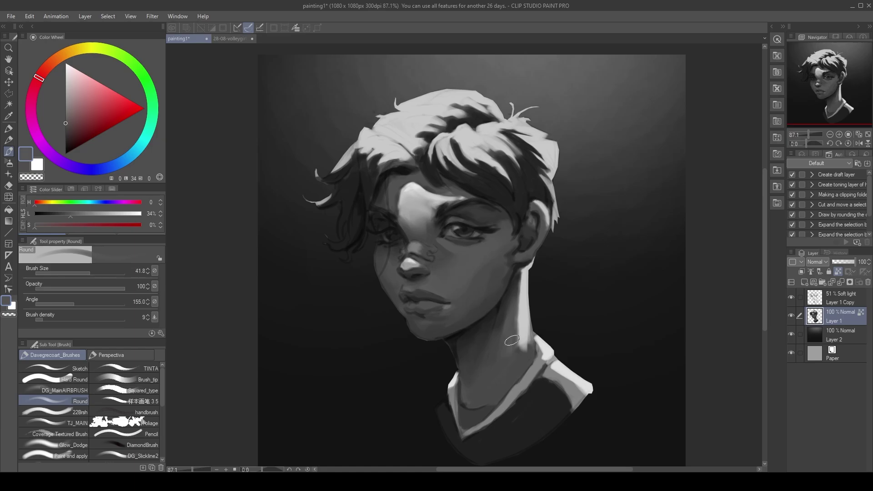
Darken the upper lip on the mirrored canvas with 16% grey at brush size 20.0, density 51.
left_click(512, 340, "alt")
key("h")
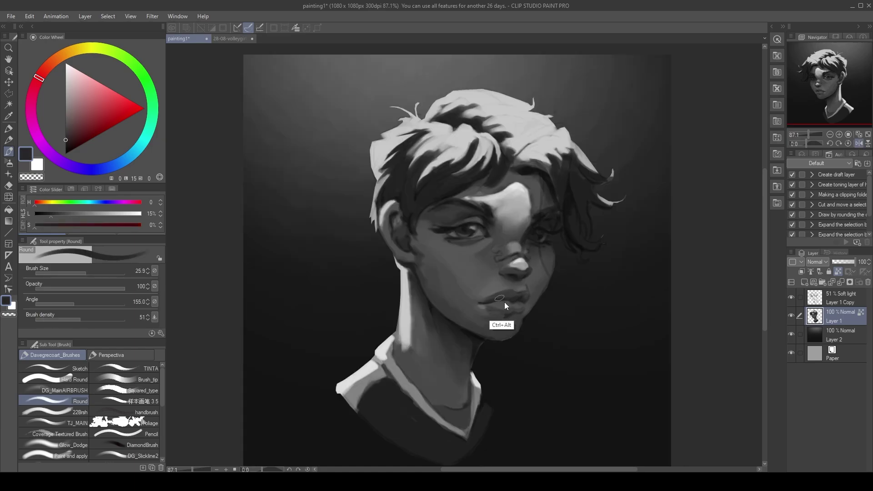
mouse_move(495, 296)
left_mouse_down()
mouse_move(523, 298)
mouse_move(494, 321)
mouse_move(511, 357)
left_mouse_up()
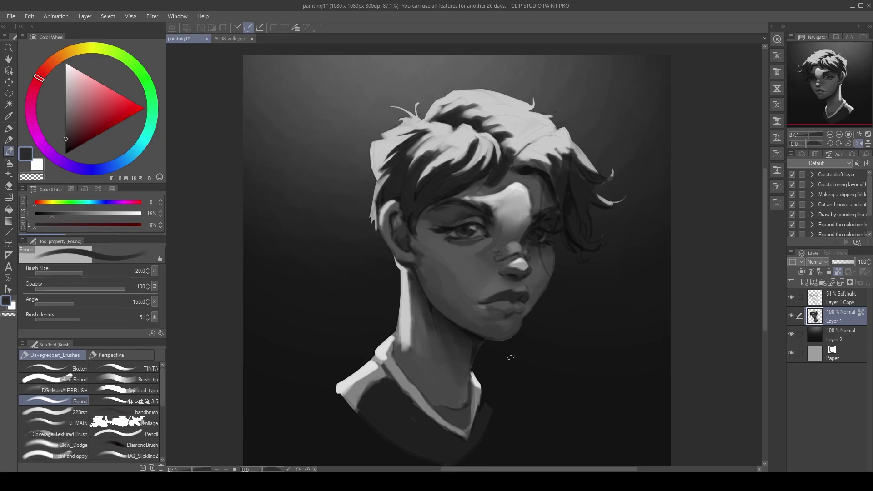
Refine the lips and chin on the mirrored canvas with sampled dark greys at brush size 20.0, density 51, and restore the normal view.
left_click(515, 300, "alt")
left_click(507, 293, "alt")
left_click(520, 295, "alt")
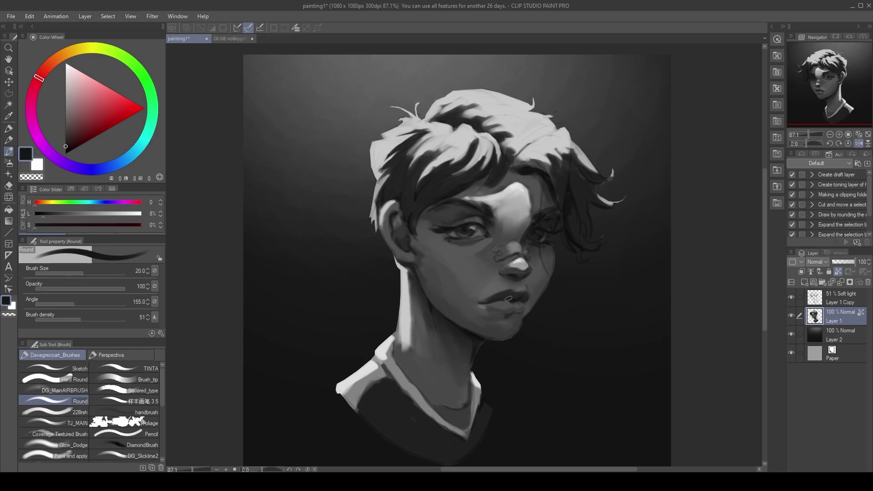
left_click(509, 300, "alt")
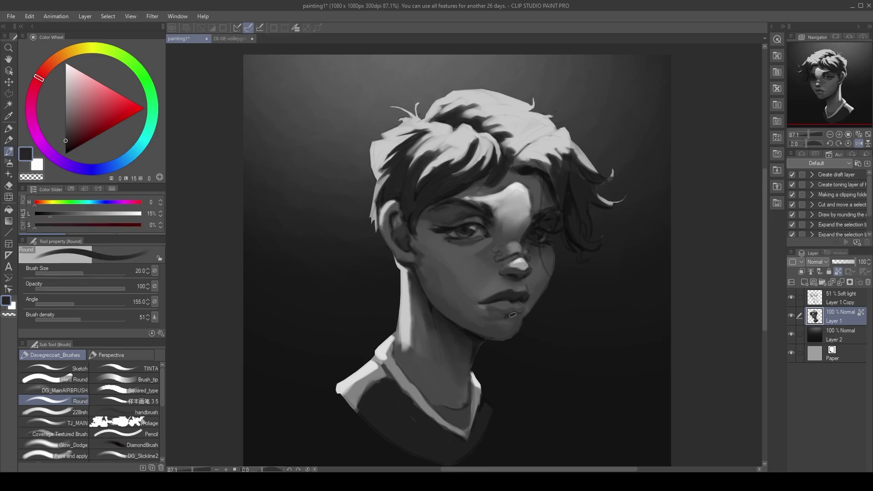
left_click(521, 328, "alt")
left_click(505, 335, "alt")
left_click(513, 315, "alt")
key("h")
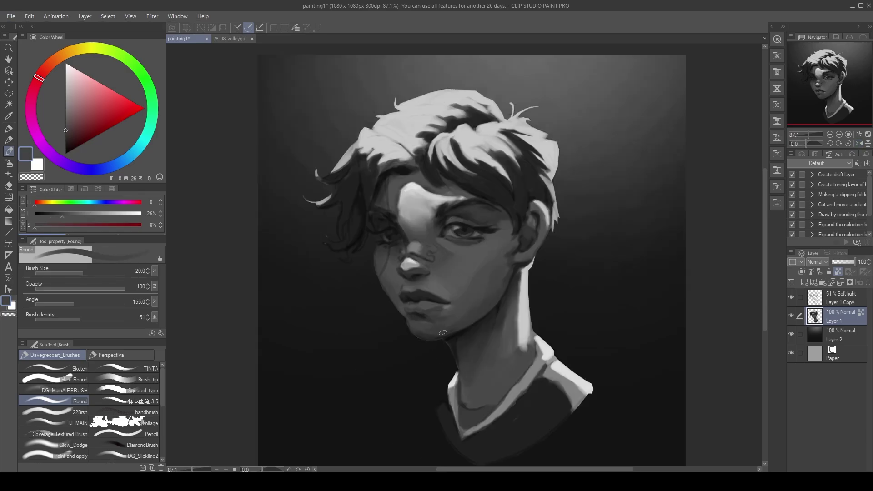
Darken the side hair above the ear with 10% grey at brush size 15.7, density 87.
left_click(492, 291, "alt")
left_click_drag(493, 292, 457, 327, "ctrl+alt")
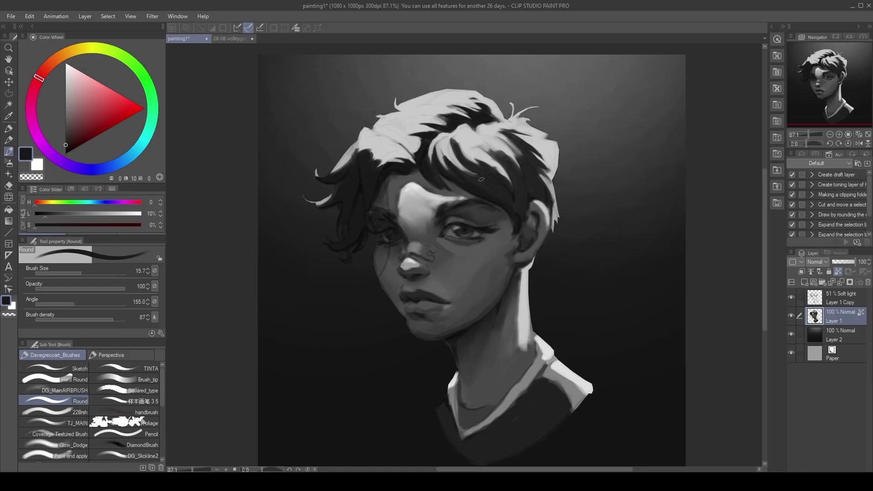
left_click_drag(511, 138, 546, 198)
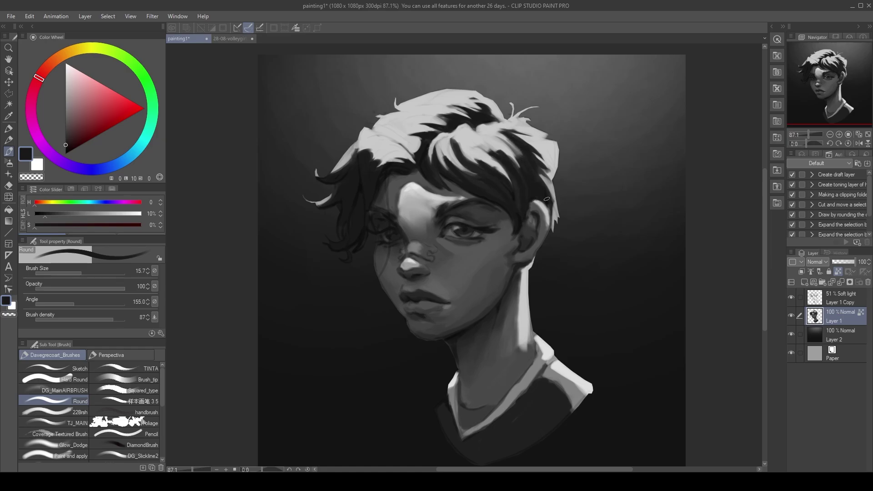
left_click(524, 207, "alt")
left_click(514, 223, "alt")
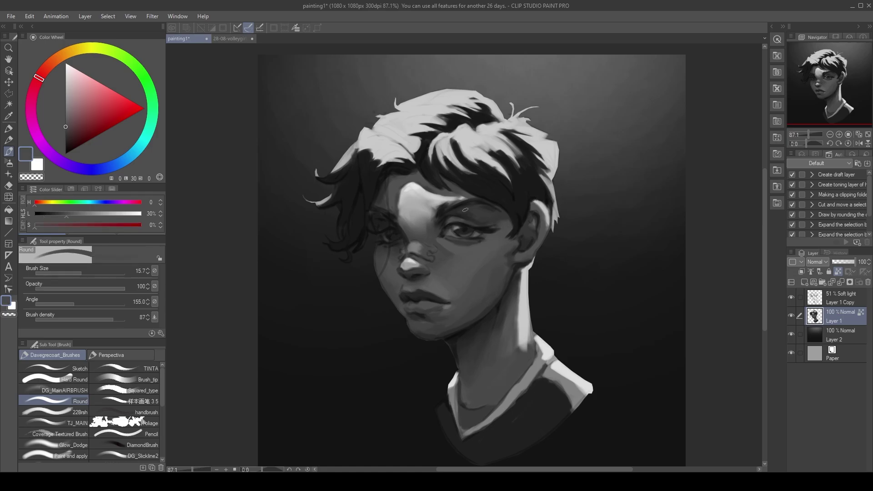
Try white highlight strokes along the crown of the hair at brush density 87.
left_click(65, 63)
left_click_drag(444, 89, 480, 97)
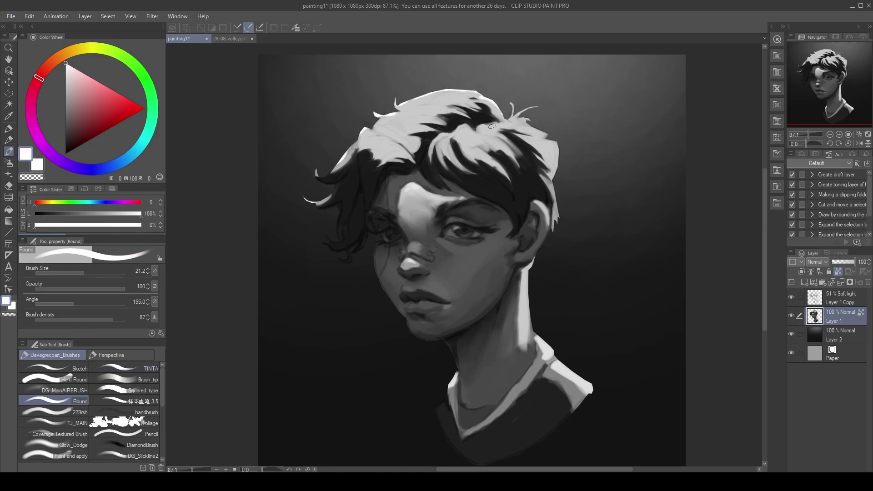
left_click(466, 129, "alt")
left_click_drag(394, 135, 408, 120)
key("ctrl+z")
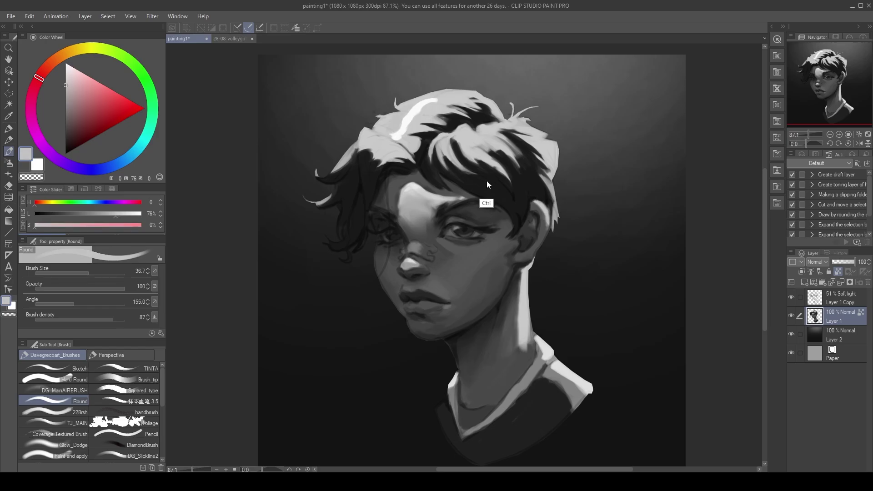
Paint white highlights on the lit side hair, front lock and crown at brush size 21.0, density 87.
left_click(65, 64)
left_click_drag(439, 151, 497, 139)
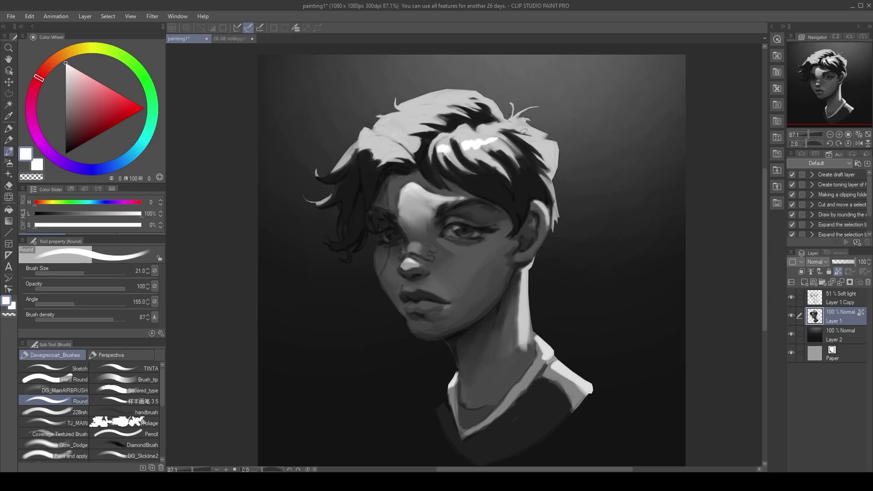
mouse_move(389, 167)
left_mouse_down()
mouse_move(373, 137)
mouse_move(384, 150)
mouse_move(448, 98)
left_mouse_up()
left_click(388, 152, "alt")
left_click(386, 167, "alt")
left_click(391, 166, "alt")
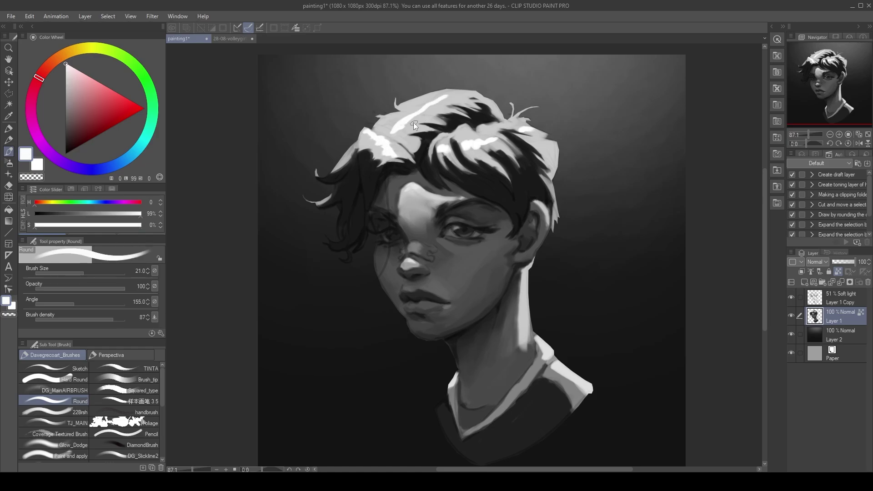
left_click(418, 113, "alt")
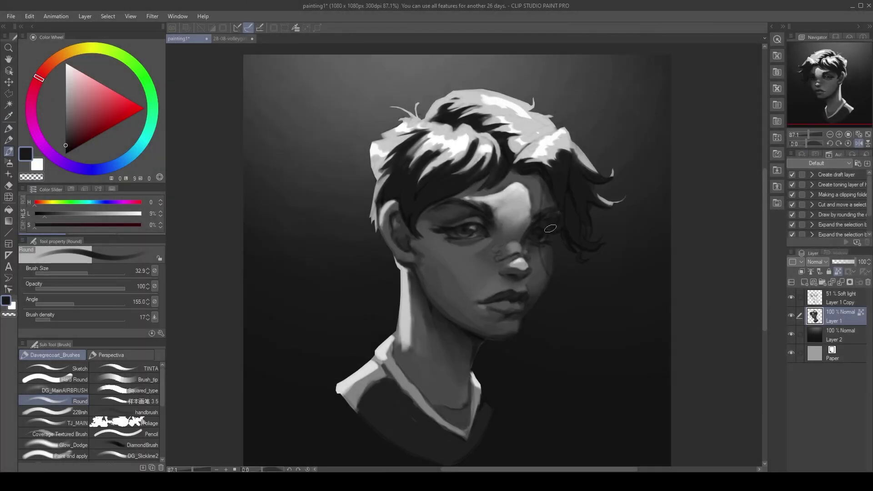
Cover the lit nose bridge with 29% grey shadow in the normal view at brush size 32.9, density 76.
key("h")
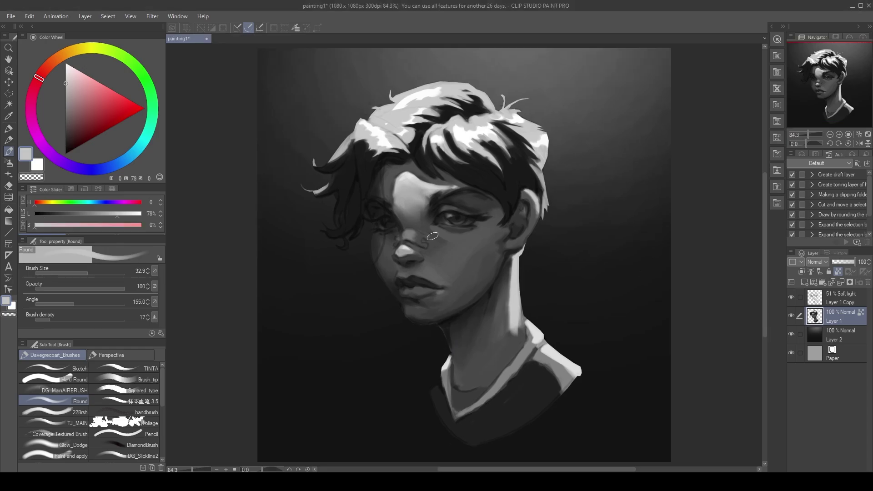
left_click(421, 225, "alt")
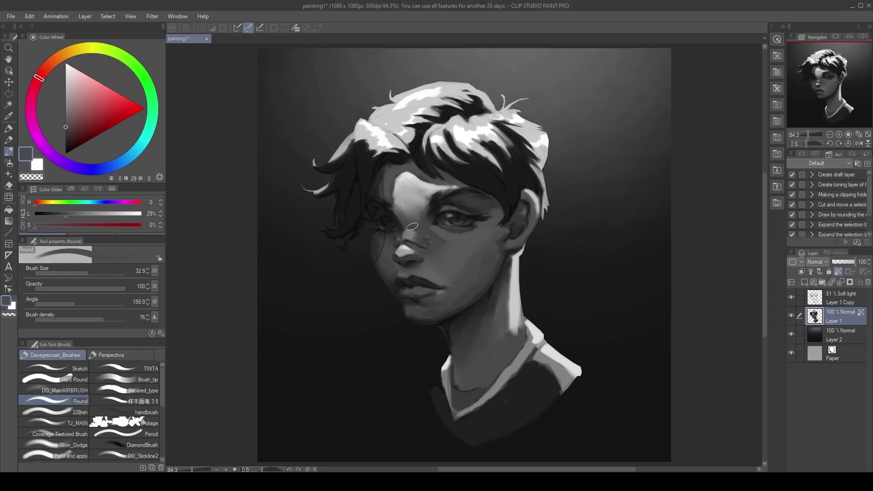
left_click_drag(404, 211, 422, 213)
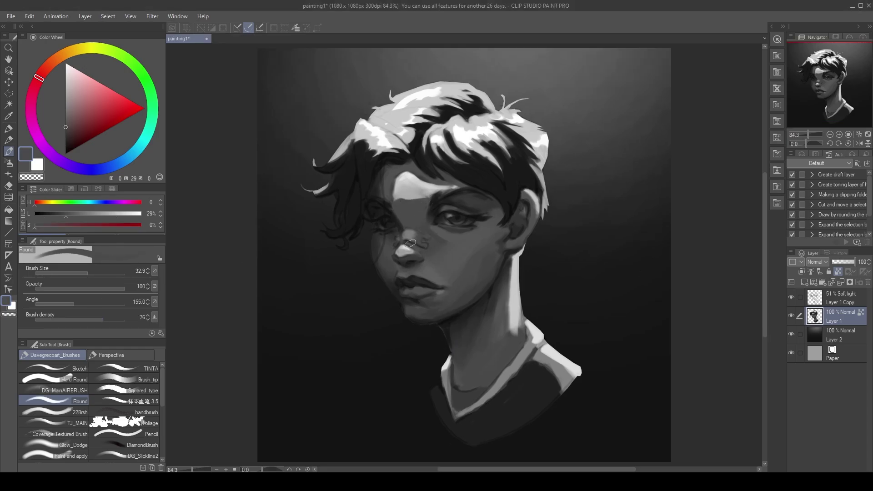
Refine the forehead highlight's edges on the mirrored canvas with sampled greys, reducing the brush from 38.0 to 11.6 and raising density to 73.
left_click(403, 194, "alt")
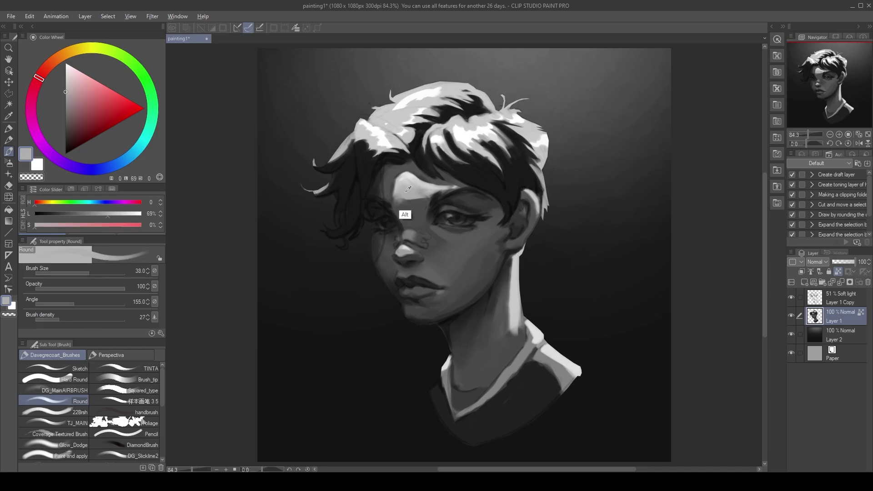
key("h")
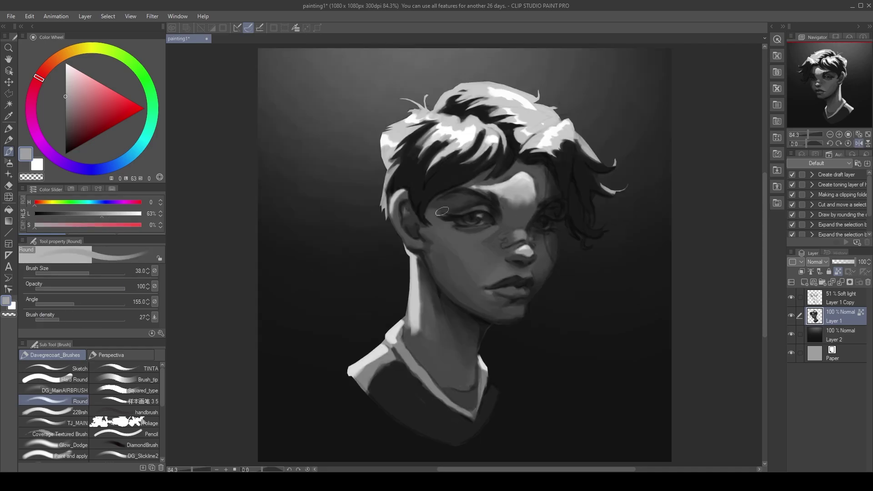
left_click_drag(525, 173, 523, 172)
left_click(529, 187, "alt")
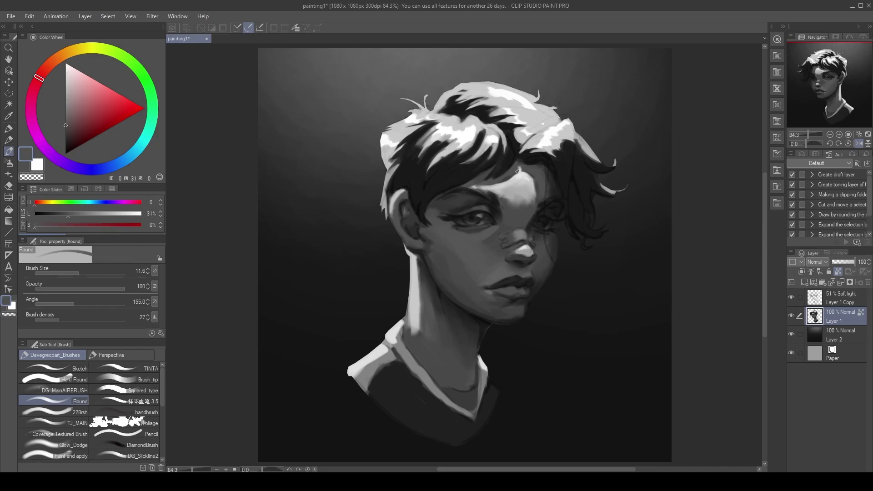
left_click(100, 319)
left_click(520, 211, "alt")
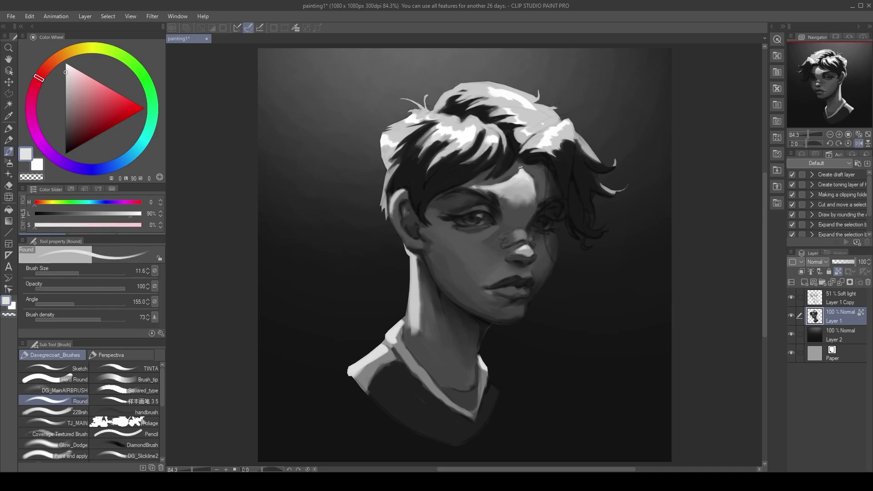
Blend the inner brow, lower forehead and nose bridge with sampled greys at density 21, varying the brush between 11.6 and 35.1.
left_click(54, 320)
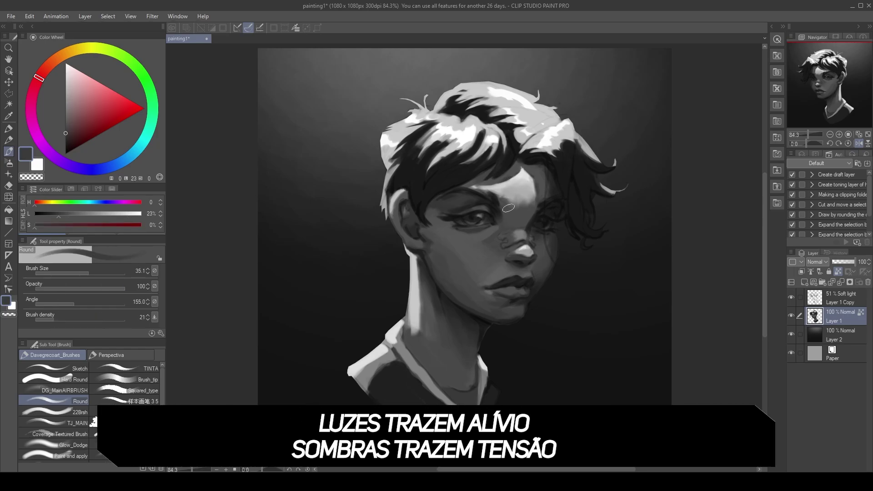
left_click(487, 224, "alt")
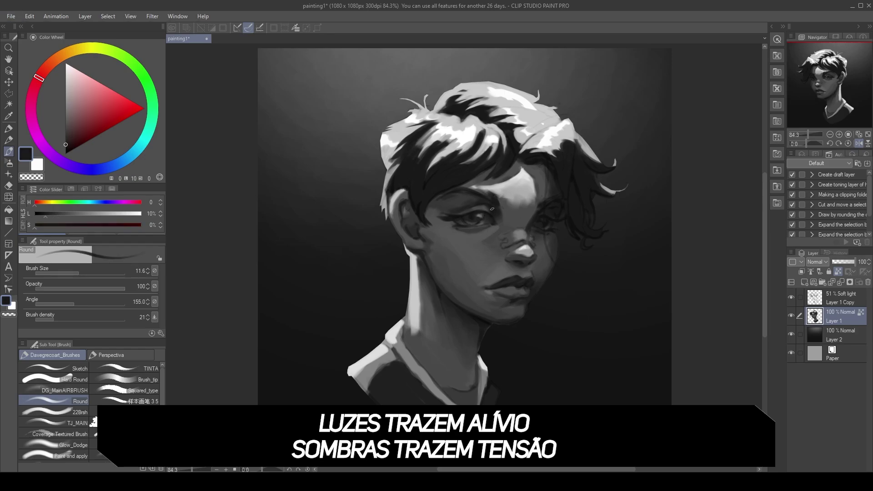
left_click_drag(492, 209, 500, 218)
left_click(523, 203, "alt")
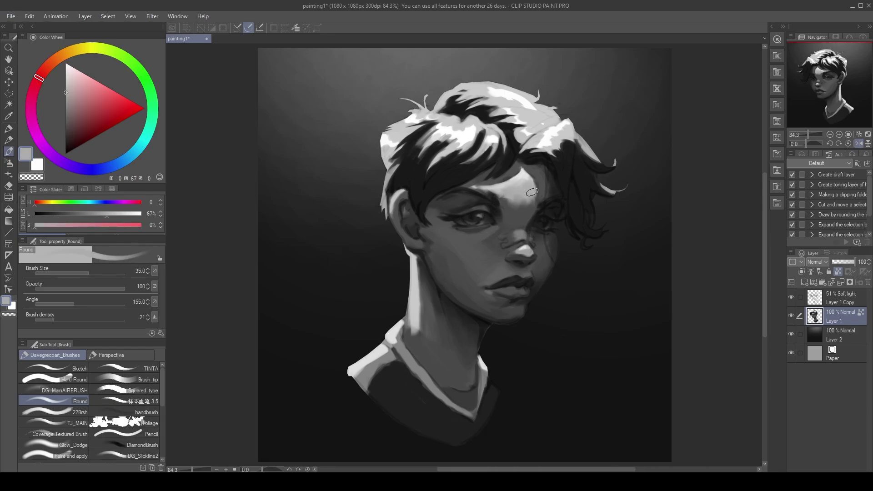
left_click(523, 214, "alt")
left_click_drag(528, 220, 532, 222)
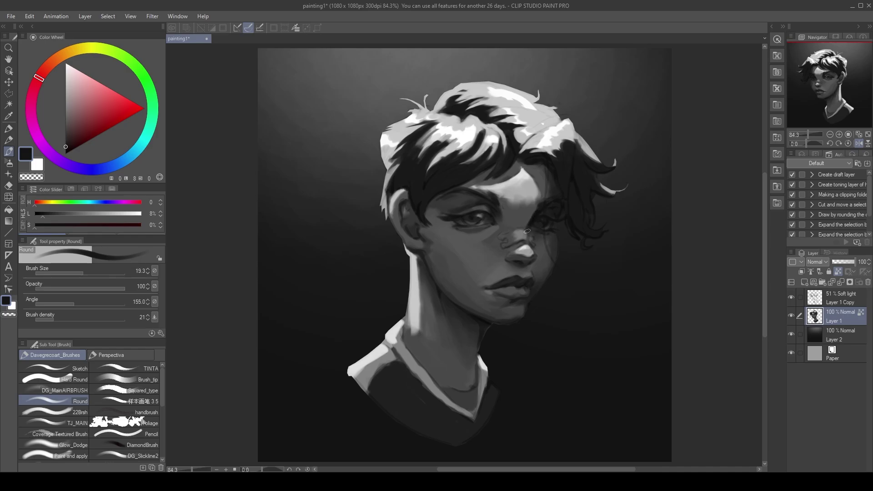
Trim the forehead highlight with 29% grey and reshape the nose highlight with 87% grey at brush size 15.0, density 72.
key("h")
left_click(389, 210, "alt")
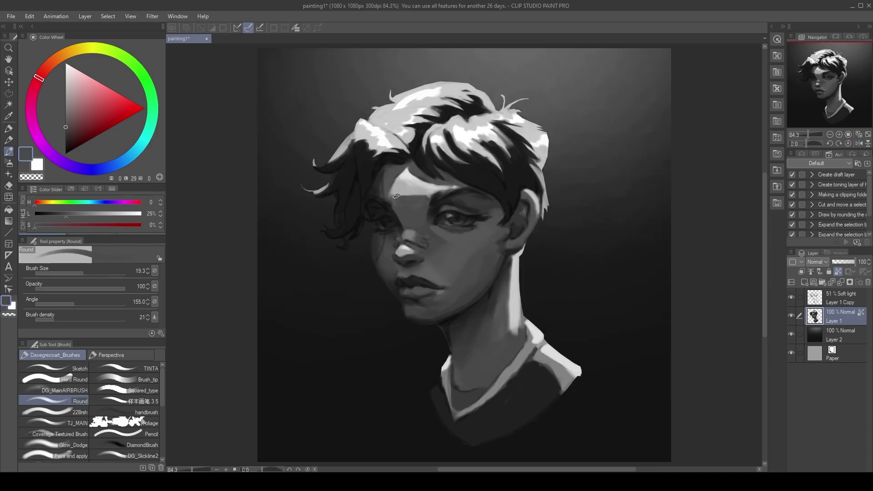
left_click_drag(414, 244, 397, 245)
left_click(400, 244, "alt")
left_click(408, 245, "alt")
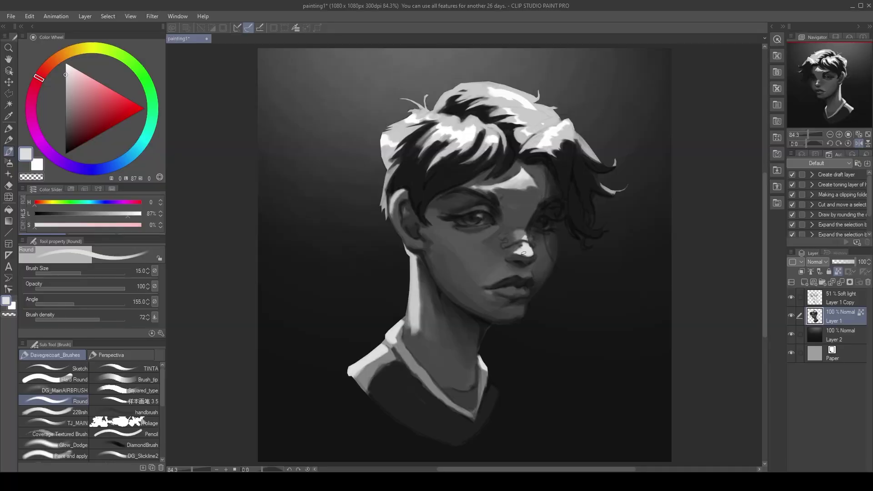
Soften the nose tip highlight in the normal view with sampled greys at brush size 17.8, density 12.
key("h")
left_click(47, 319)
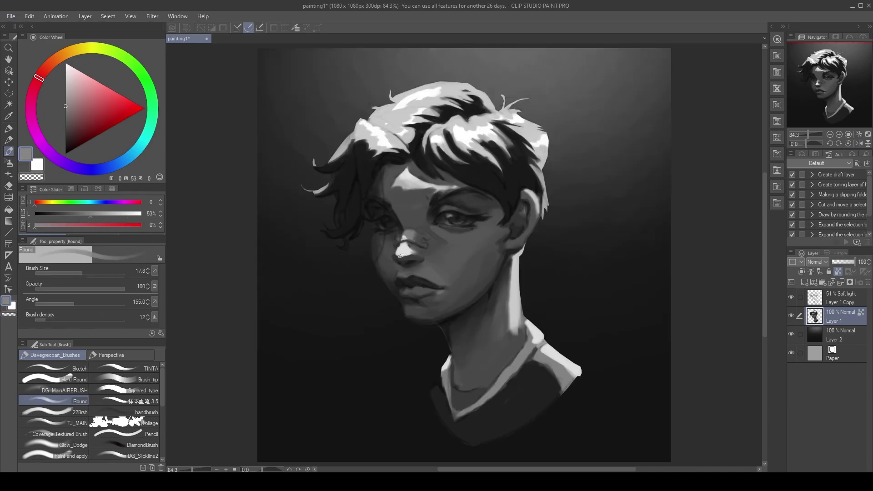
left_click(398, 253, "alt")
left_click(437, 267, "alt")
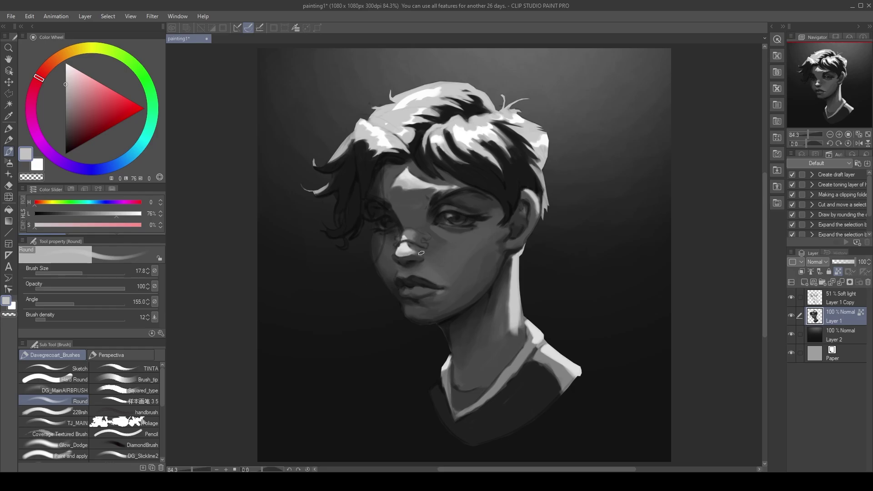
left_click(409, 247, "alt")
Smooth the forehead highlight into the brow shadow on the mirrored canvas at brush size 32.1, raising density from 12 to 27.
key("h")
left_click(529, 185, "alt")
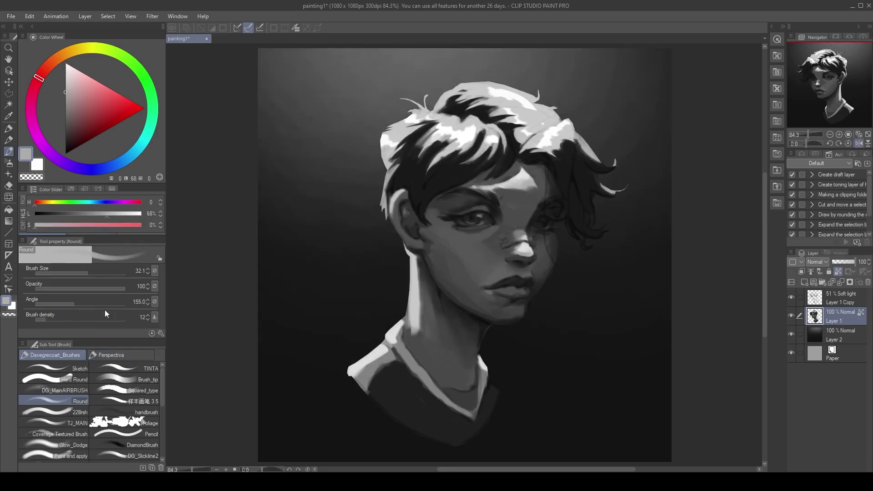
left_click(515, 205, "alt")
left_click(504, 186, "alt")
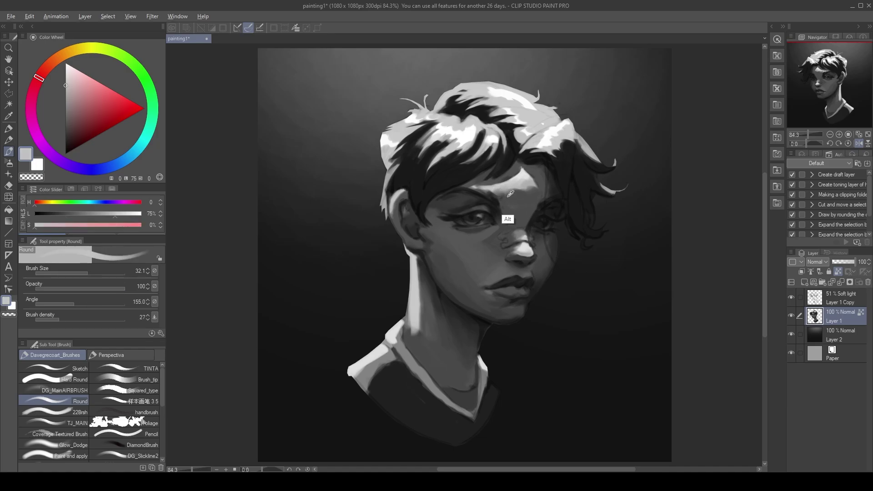
Define the shadow edge across the nose bridge with 30% and 16% greys at brush size 18.0, density 84.
left_click(507, 220, "alt")
left_click(527, 224, "alt")
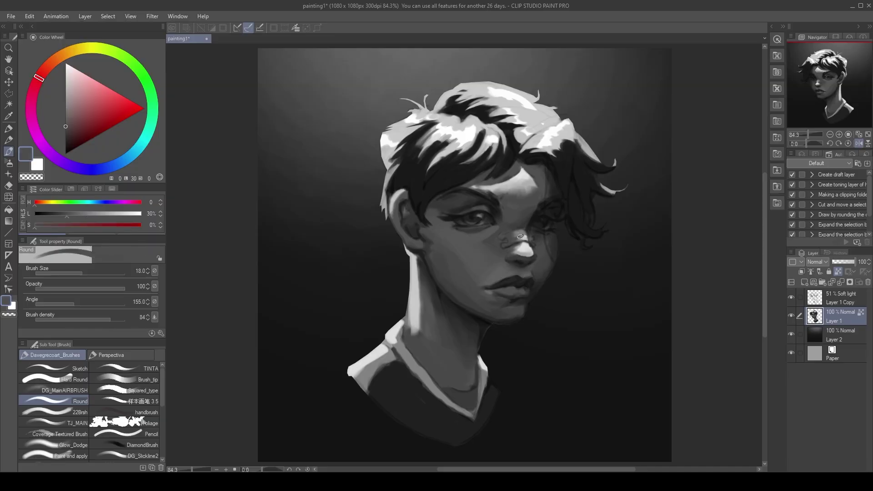
left_click(503, 235, "alt")
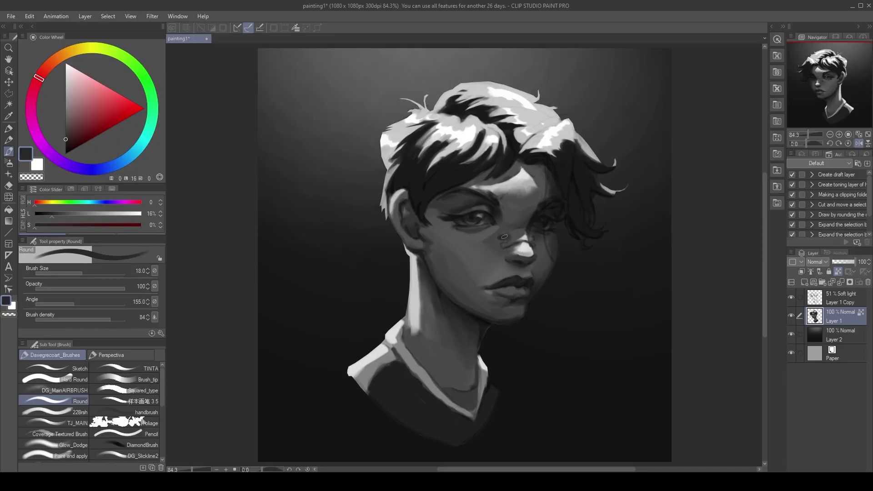
Soften the shading beside the nose in the normal view with 33% grey at brush size 40.2, density 10.
key("h")
left_click(412, 255, "alt")
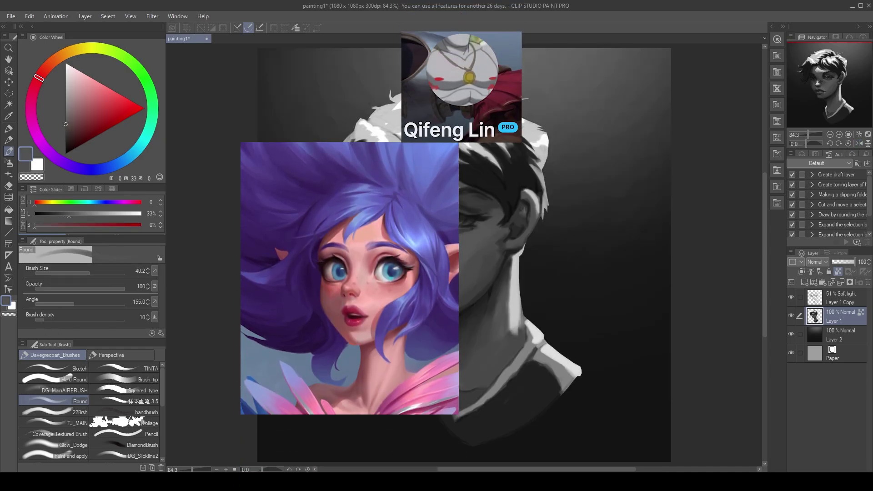
key("bracketright")
key("bracketright")
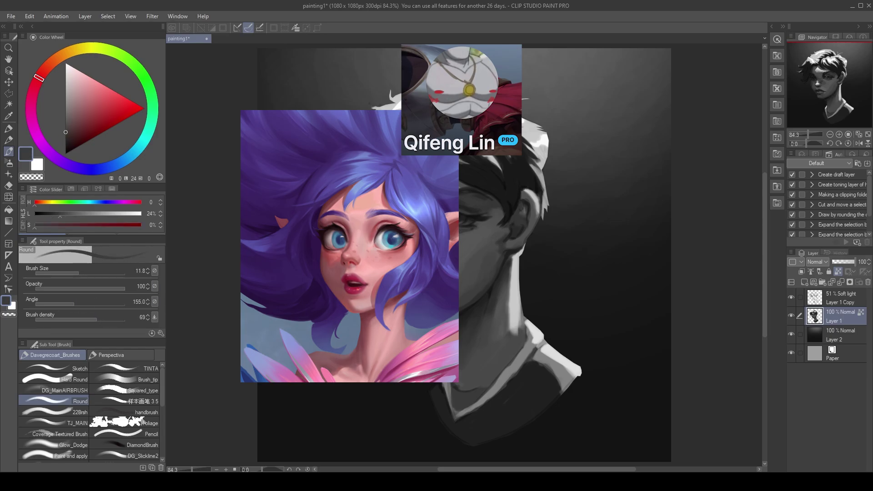
Darken the far eye and brow on the mirrored canvas with 6% grey at brush size 9.5, density 65, and restore the normal view.
left_click(463, 218, "alt")
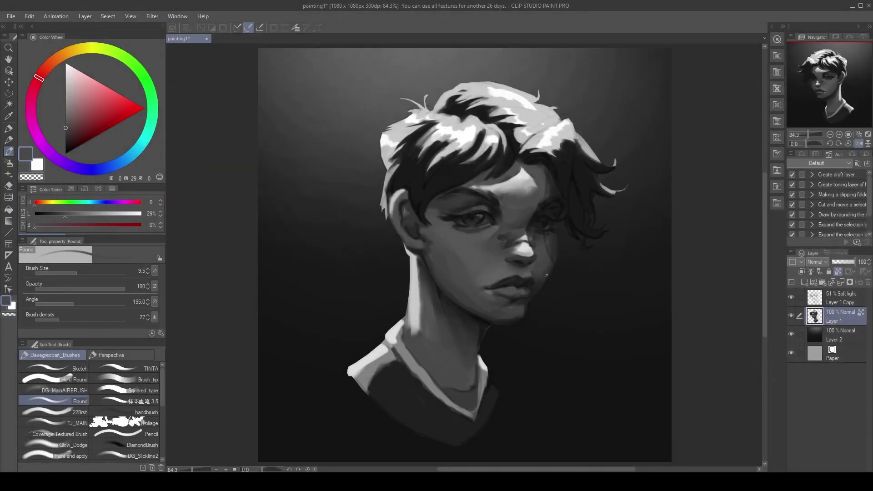
left_click(442, 201, "alt")
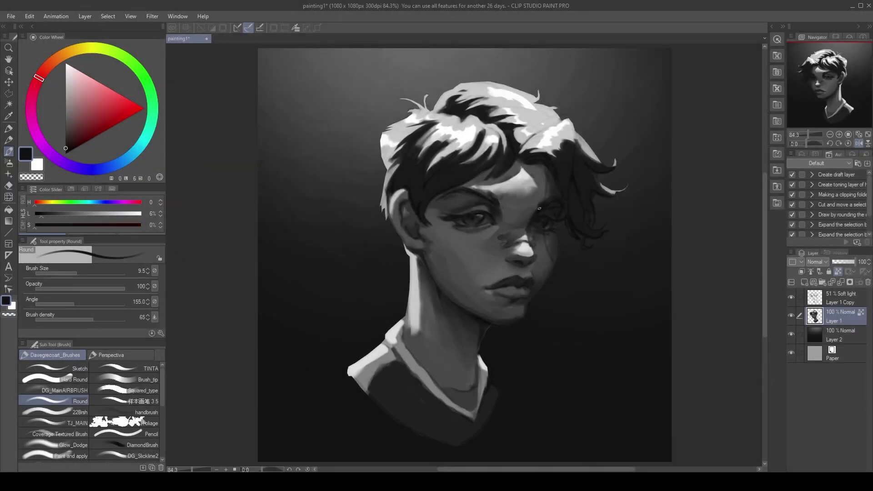
key("h")
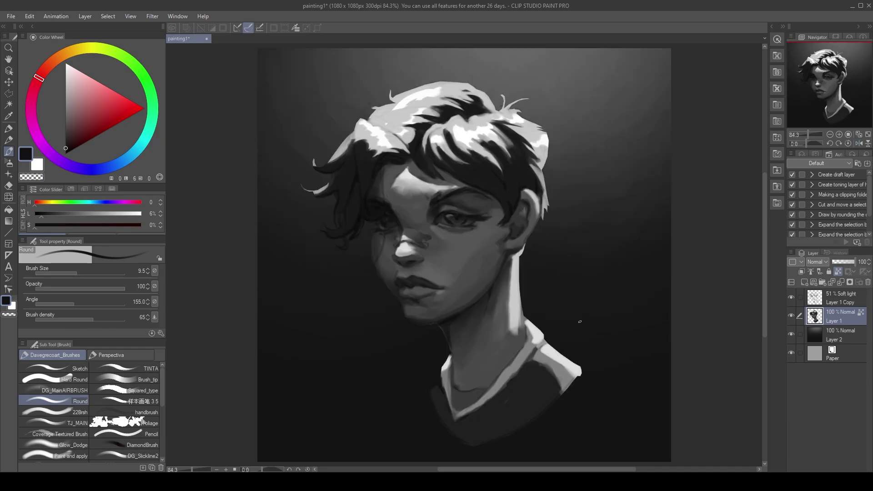
Soften the shading around the far eye with 11% and 5% greys at brush size 22.2, density 14.
left_click(384, 211, "alt")
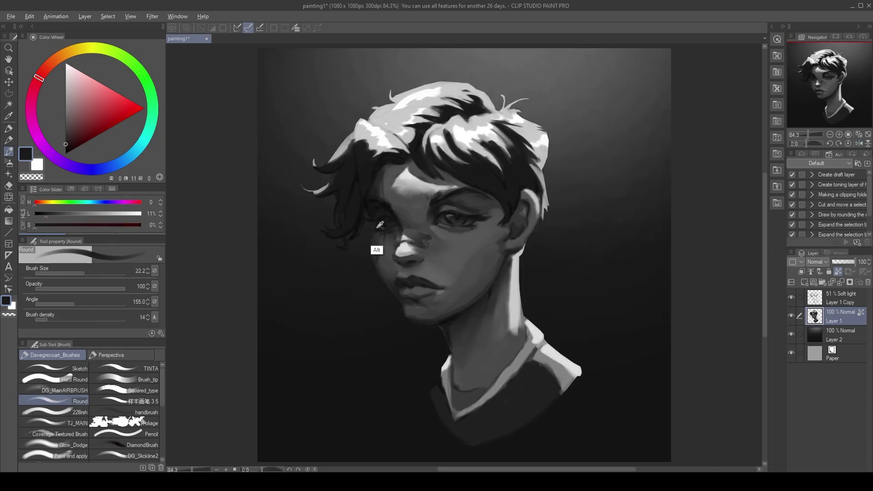
left_click(377, 227, "alt")
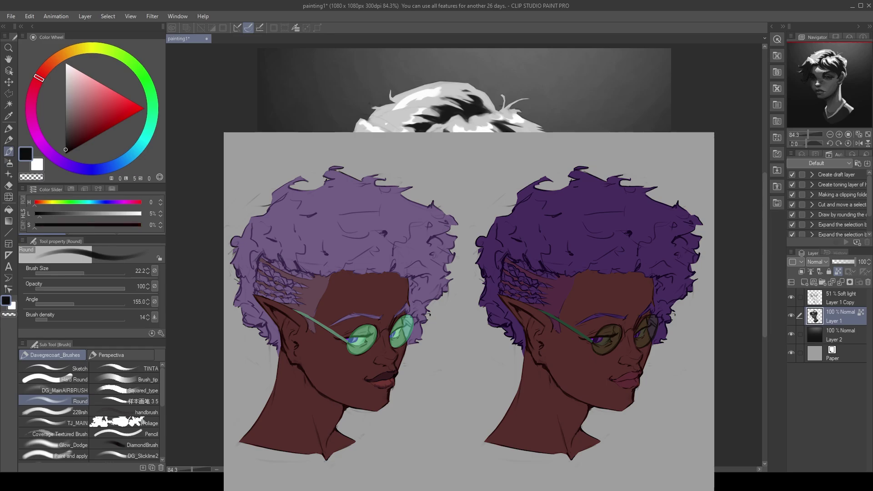
key("h")
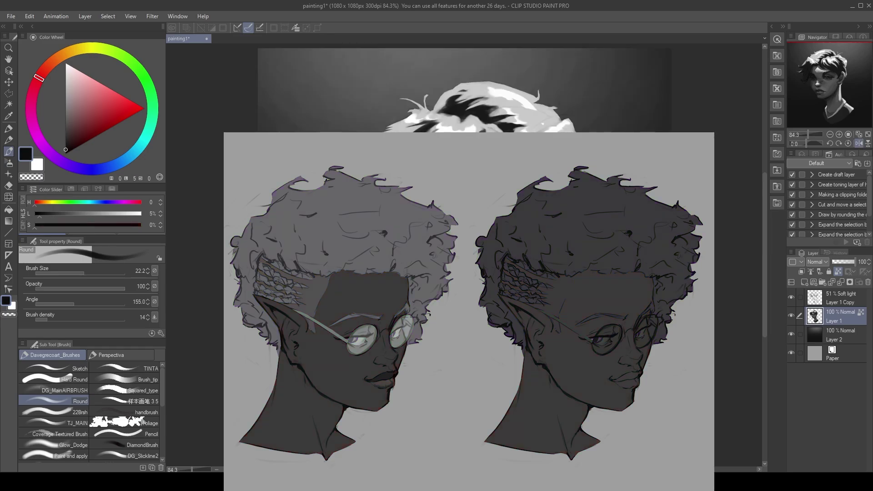
Shade the shirt, collar band and inner neckline on the mirrored canvas with 13%, 51% and 17% greys, using densities 87 and 62.
left_click(114, 320)
left_click(375, 385, "alt")
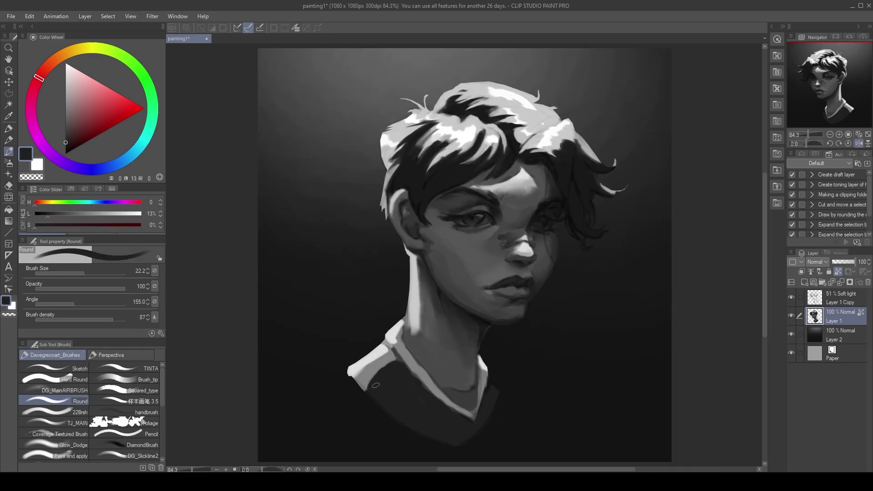
left_click_drag(475, 390, 447, 393)
left_click(427, 378, "alt")
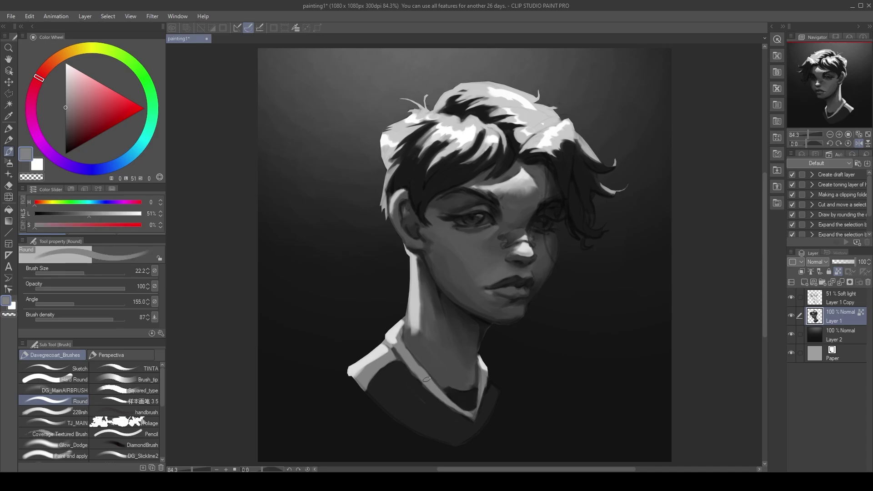
left_click(424, 408, "alt")
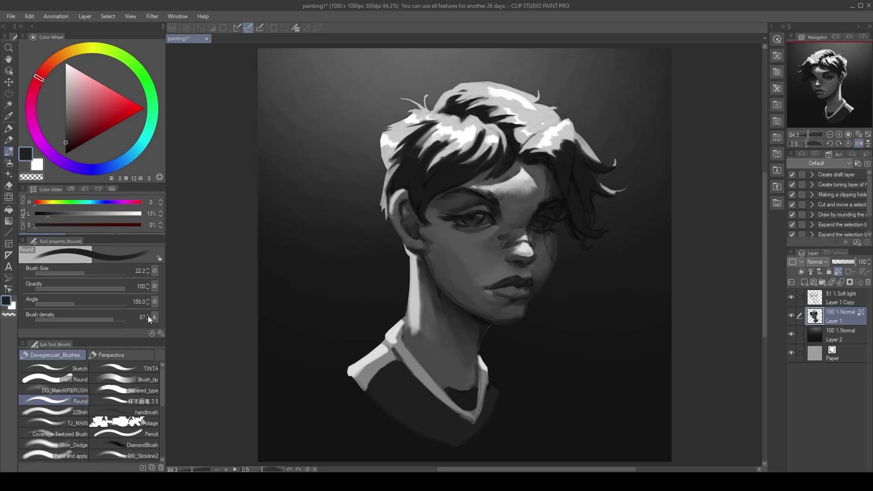
left_click_drag(386, 388, 400, 396, "ctrl+alt")
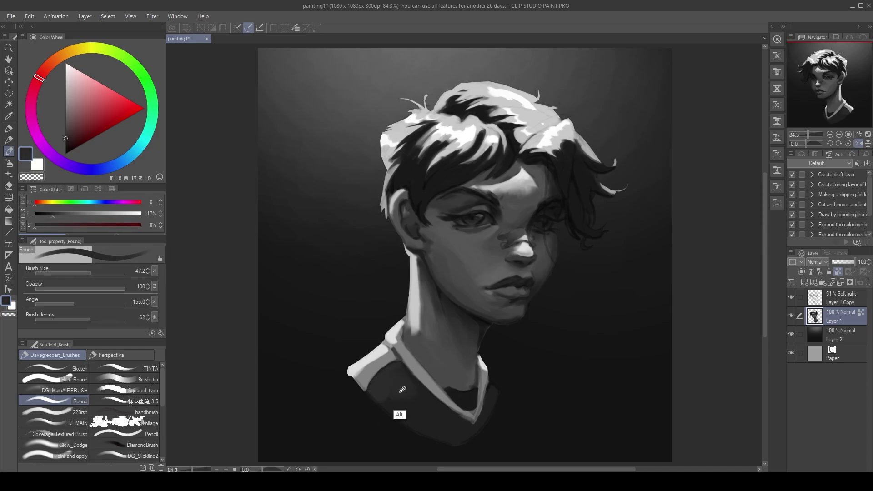
left_click(410, 405, "alt")
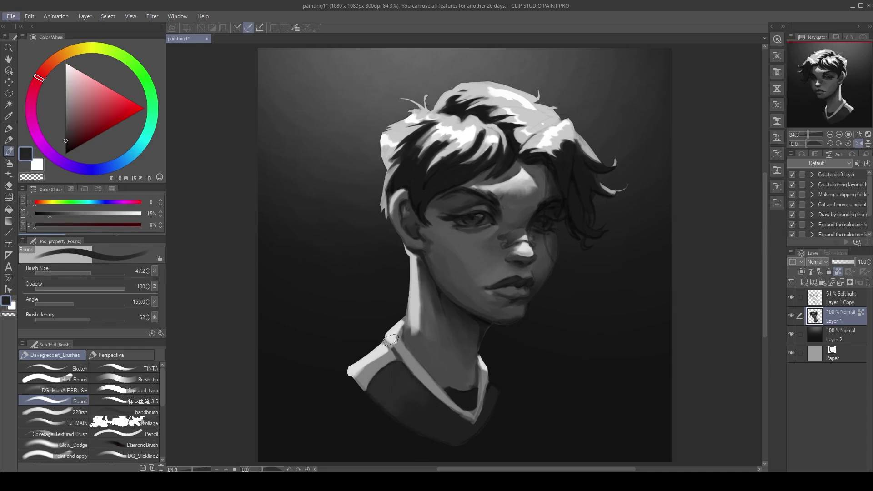
Darken the light strip along the back of the neck on the mirrored canvas at brush size 47.2, density 62.
left_click_drag(416, 336, 415, 248)
left_click(400, 265, "alt")
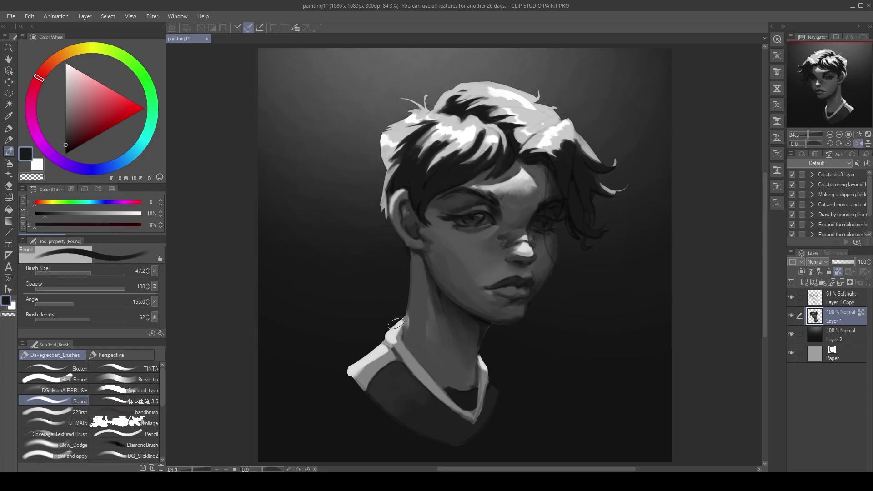
left_click(396, 155, "alt")
left_click_drag(403, 286, 409, 296, "ctrl+alt")
key("h")
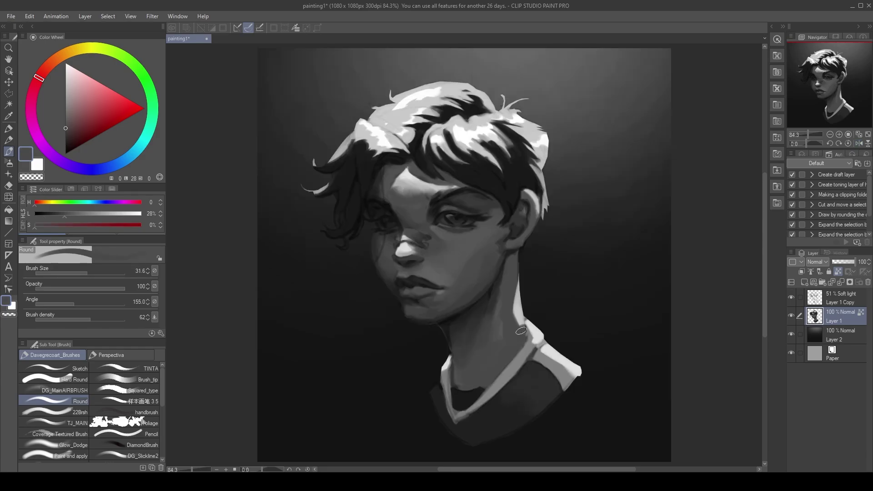
Blend the neck shadow around its narrow rim light with 28%, 26% and 22% greys, ending at brush size 64.5, density 12.
left_click(521, 331, "alt")
left_click_drag(521, 331, 510, 307, "ctrl+alt")
left_click(538, 331, "alt")
left_click(503, 308, "alt")
left_click(45, 319)
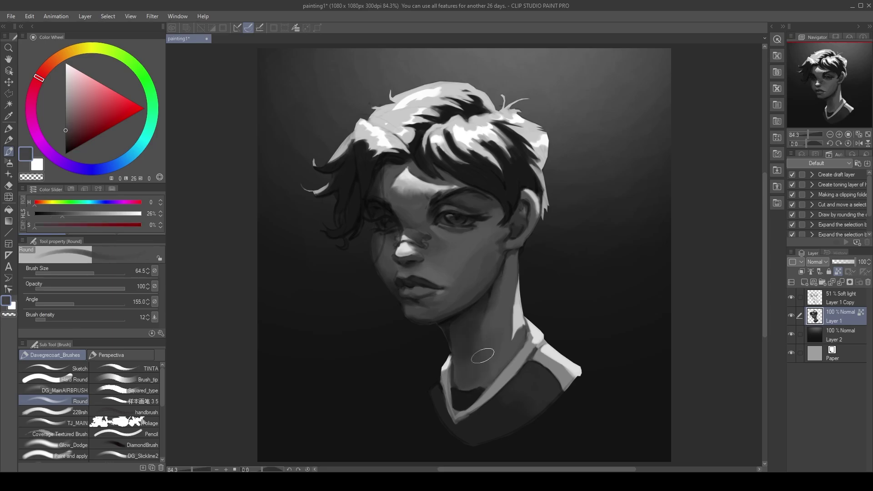
key("h")
left_click(467, 372, "alt")
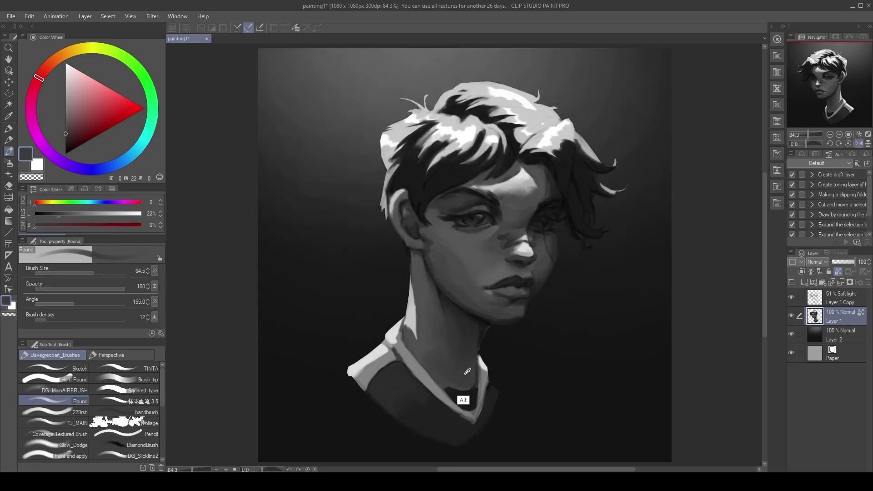
Define the cheek plane near the ear on the mirrored canvas with 30% grey at brush size 17.2, density 41.
left_click(441, 232, "alt")
left_click_drag(440, 232, 432, 231, "ctrl+alt")
left_click(71, 319)
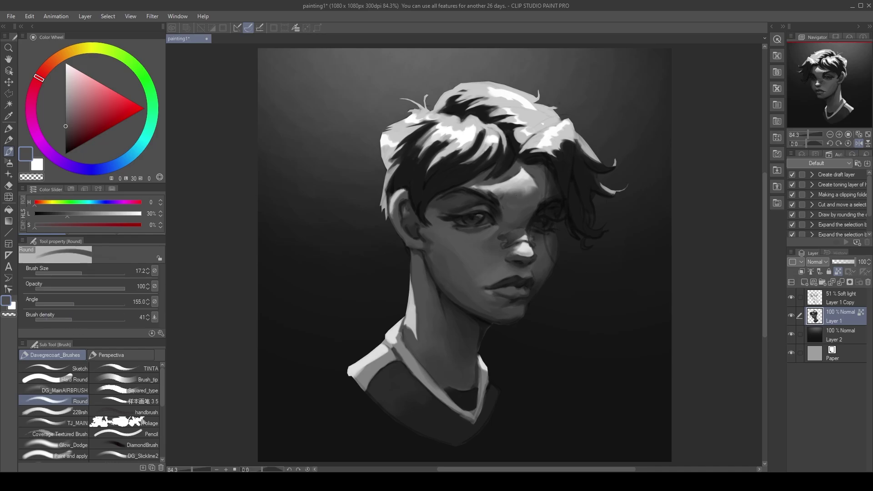
Soften the shading between the brow and nose bridge with 13% and 25% greys at brush sizes 47.4 and 30.6, density 9.
mouse_move(528, 194)
left_mouse_down("ctrl+alt")
mouse_move(519, 282)
mouse_move(515, 202)
left_mouse_up("ctrl+alt")
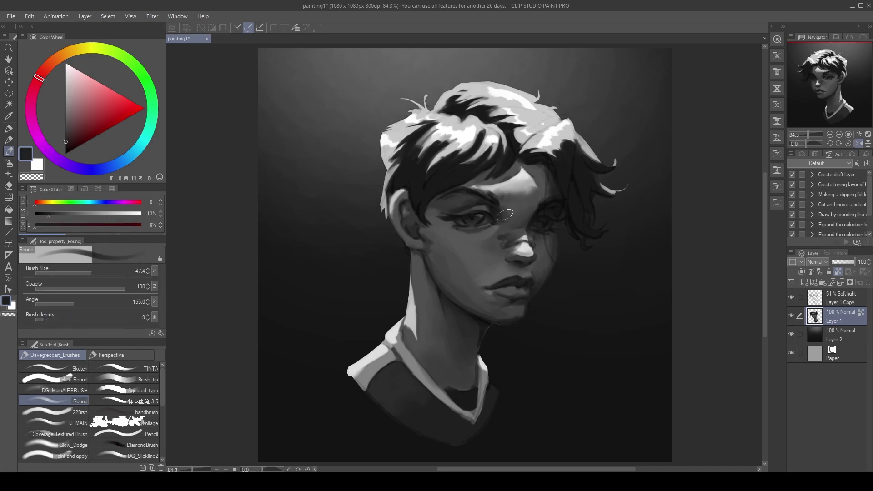
key("h")
key("bracketleft")
left_click(417, 228, "alt")
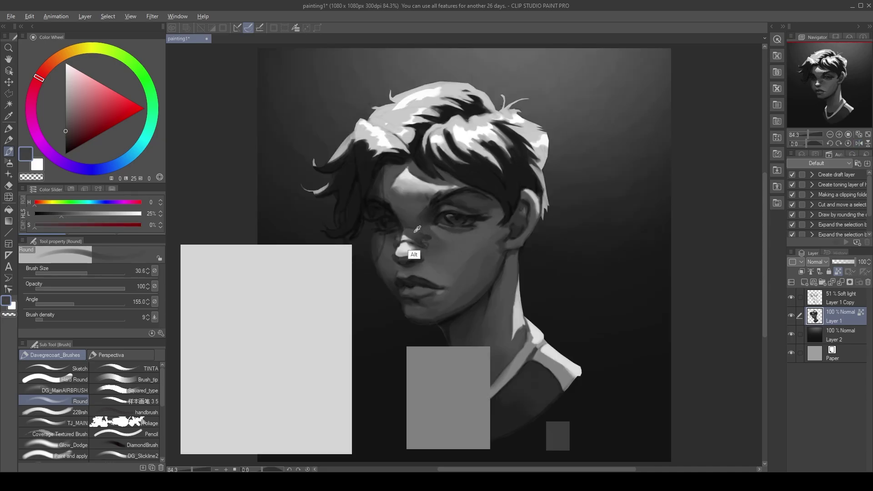
Sharpen the shadow shapes beside the nose bridge with 18% and 15% greys at brush size 8.3, densities 43 and 79.
left_click_drag(402, 226, 419, 252, "ctrl+alt")
left_click(426, 246, "alt")
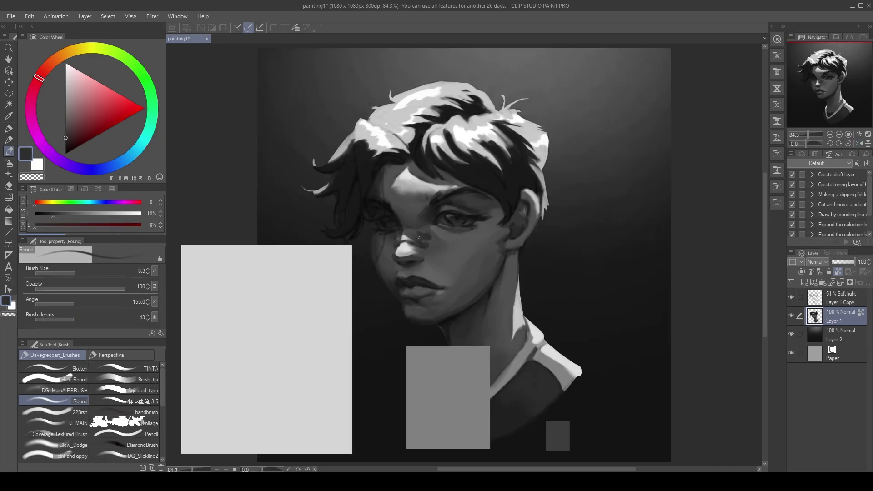
left_click(430, 237, "alt")
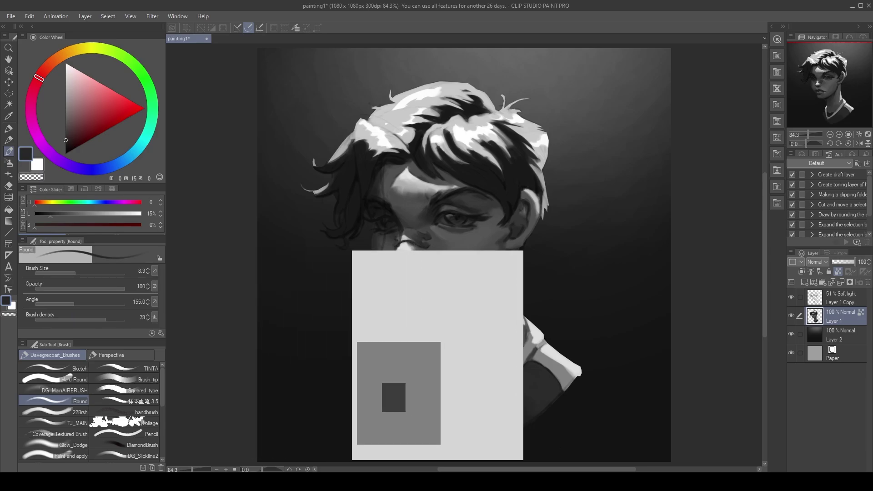
Refine the near eye's lids and lower lashes in both views with 34%, 22% and 14% greys at density 79.
left_click(449, 226, "alt")
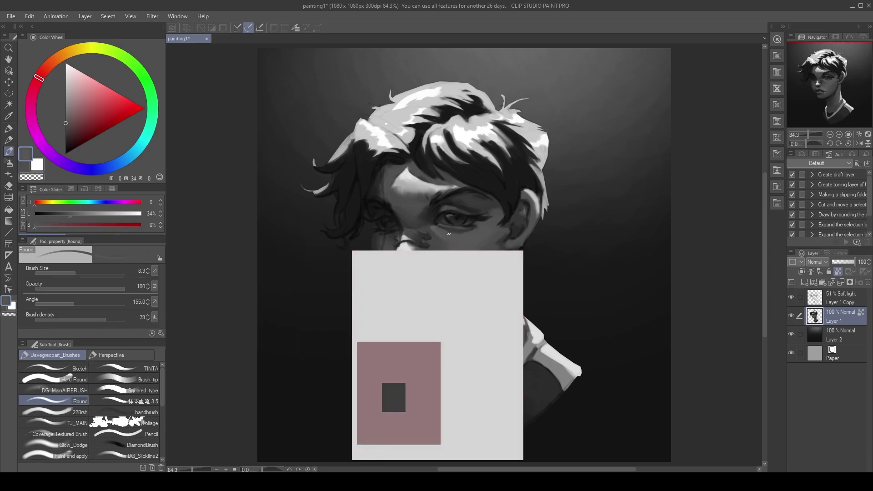
left_click(449, 234, "alt")
key("h")
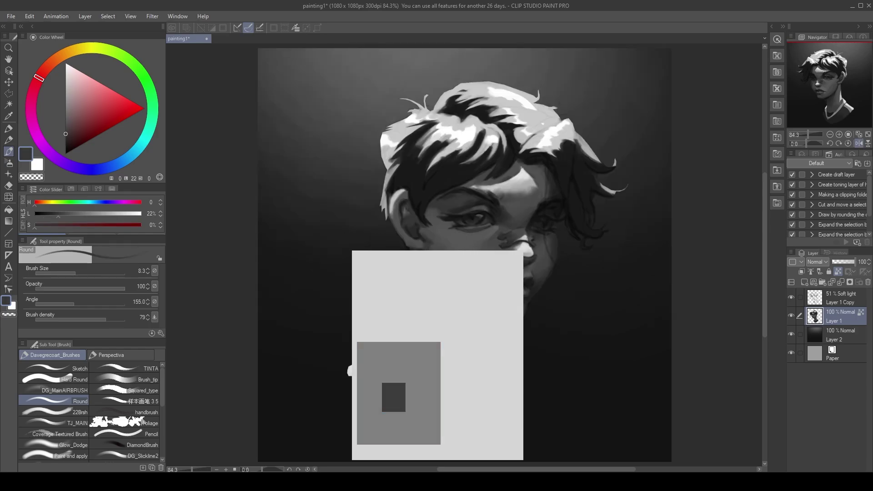
left_click(478, 225, "alt")
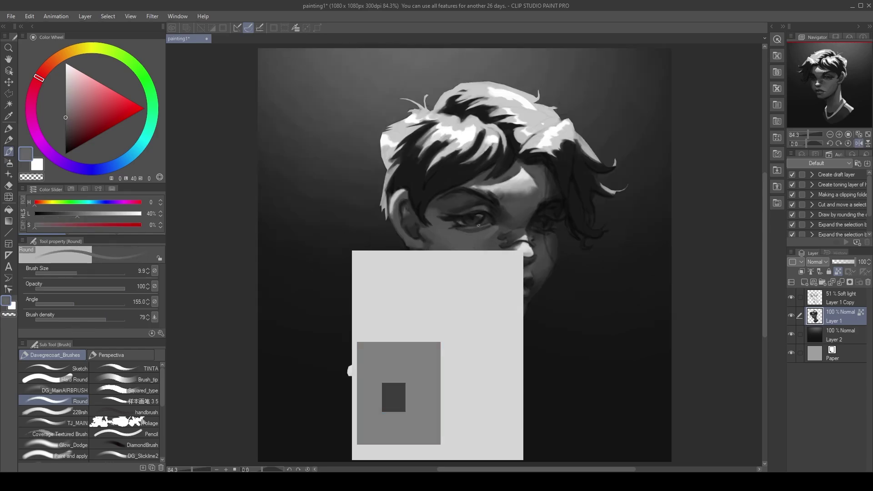
left_click(477, 225, "alt")
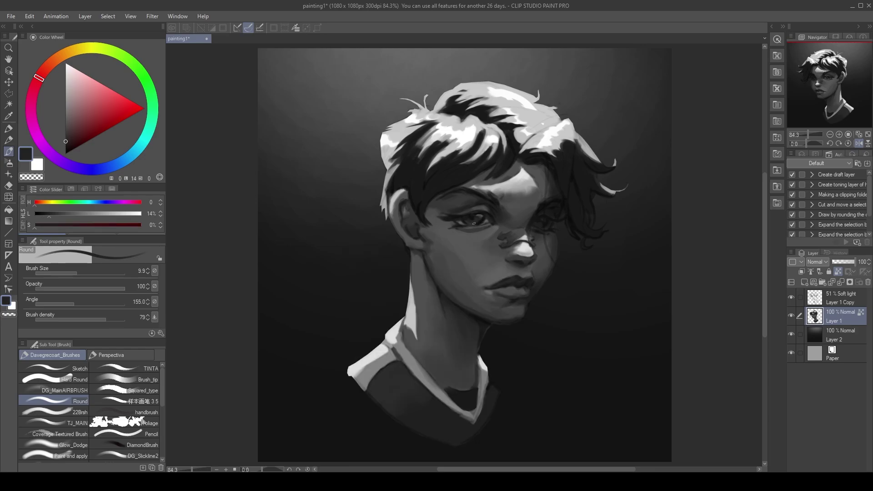
Define the near eye, nose side and upper lip in the normal view with 34% and 14% greys at density 79.
key("h")
left_click(457, 229, "alt")
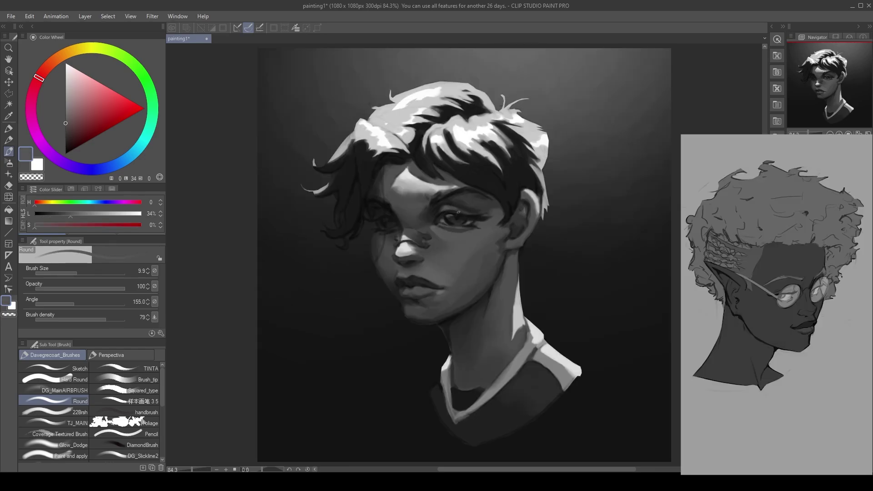
mouse_move(432, 242)
left_mouse_down()
mouse_move(439, 246)
mouse_move(430, 261)
left_mouse_up()
left_click(429, 283, "alt")
left_click(426, 264, "alt")
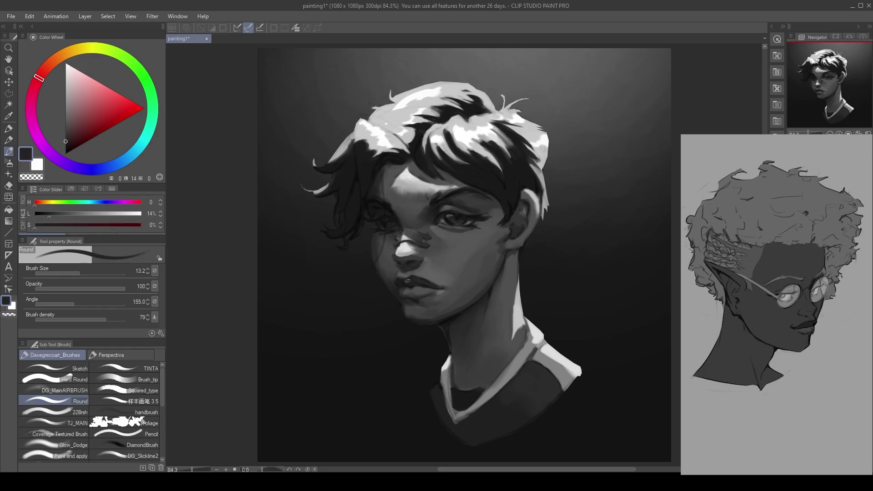
left_click_drag(426, 264, 420, 270)
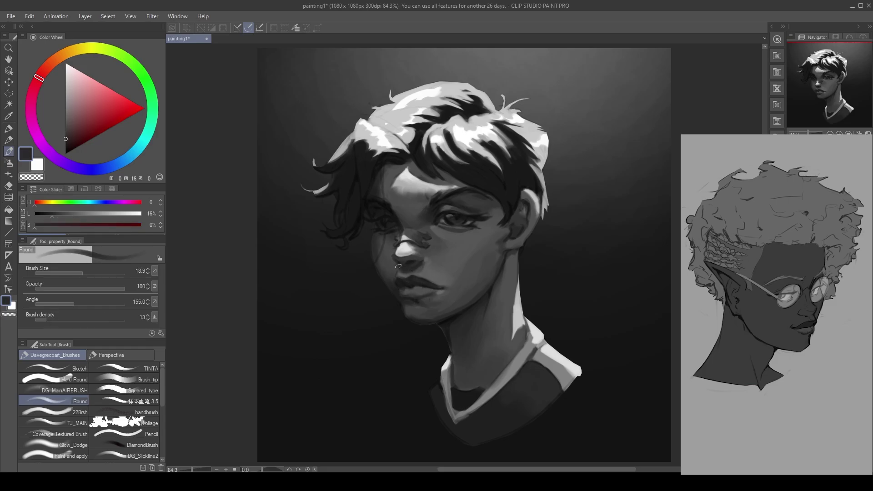
Blend the shadow between the nose and upper lip with 16% and 17% greys at brush sizes 18.9 and 27.5, density 13.
left_click(401, 276, "alt")
left_click(419, 262, "alt")
left_click(409, 268, "alt")
key("h")
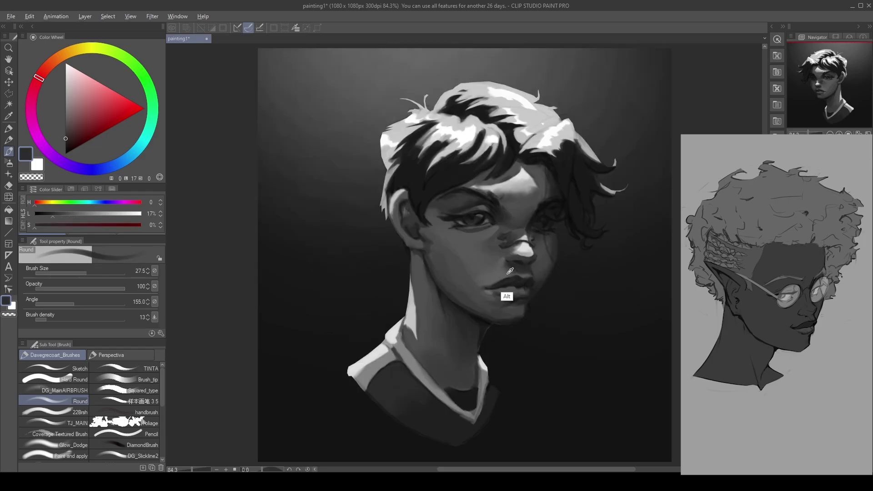
Soften the under-nose and lip shading on the mirrored canvas with 35% and 8% greys at density 13, and restore the normal view.
left_click(510, 271, "alt")
left_click(508, 264, "alt")
left_click(516, 265, "alt")
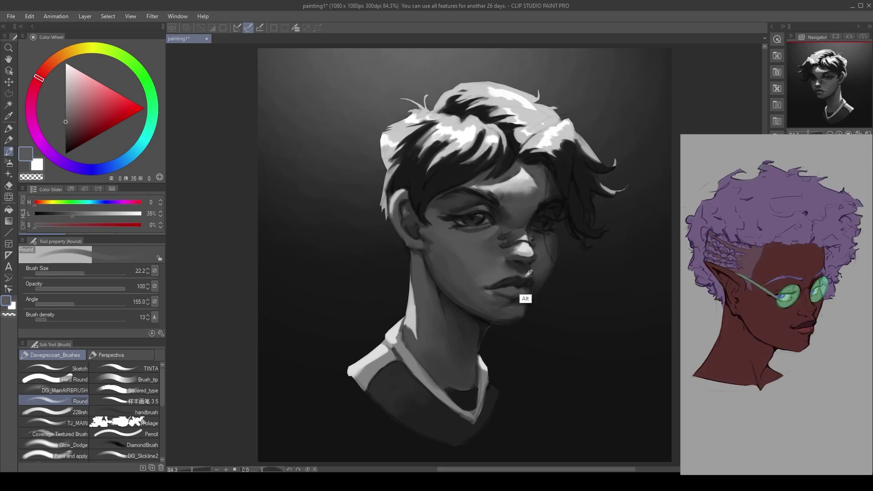
left_click_drag(516, 264, 523, 273)
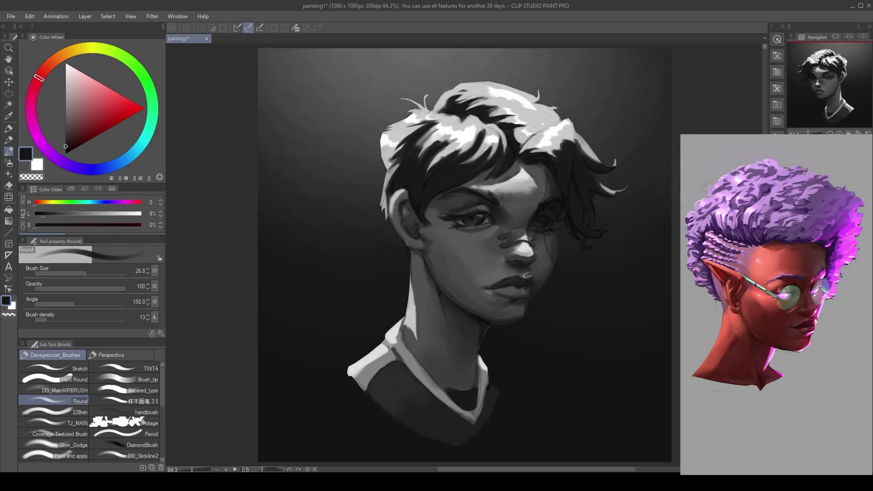
key("h")
Rework the far cheek from the nose up to the eye with 26% and 16% greys, using brush densities 92 and 16.
left_click(390, 291, "alt")
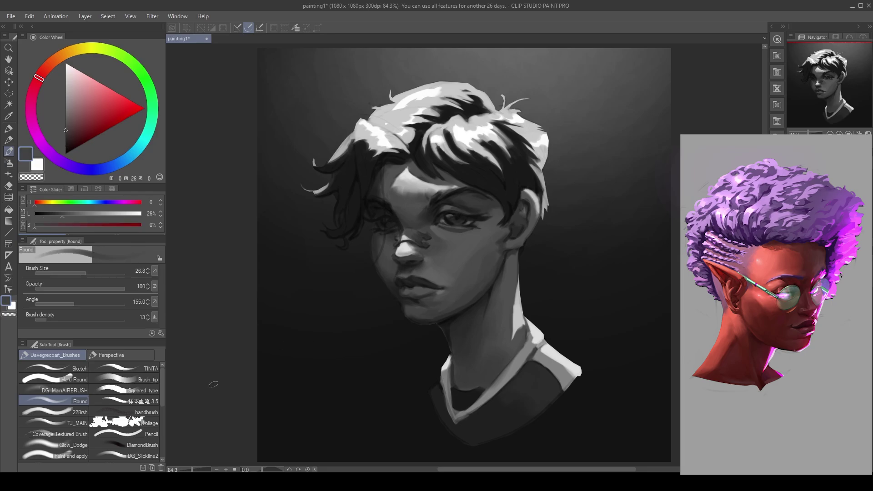
left_click(117, 318)
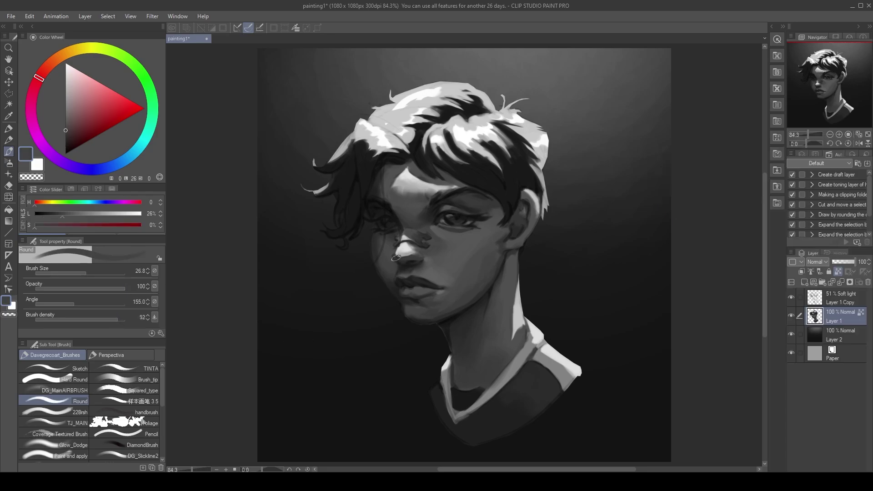
mouse_move(396, 259)
left_mouse_down()
mouse_move(395, 267)
mouse_move(382, 262)
mouse_move(374, 228)
left_mouse_up()
left_click(51, 319)
left_click(384, 260, "alt")
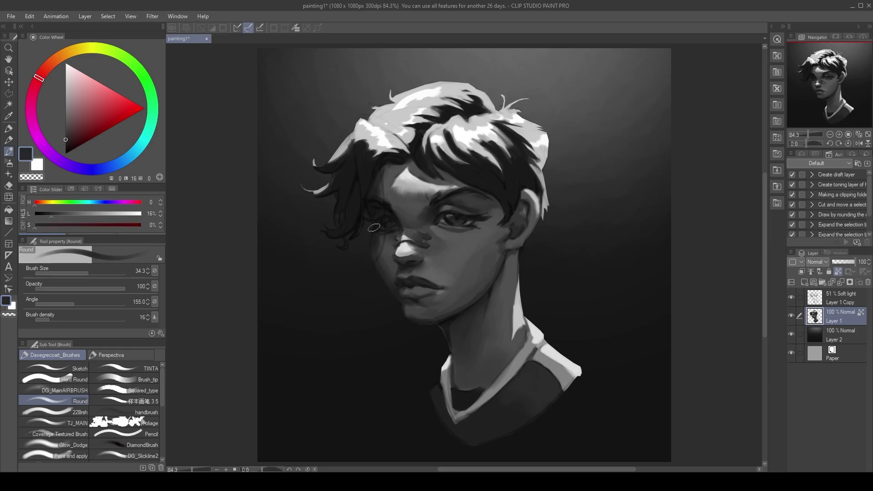
Clean up the temple and outer eye area on the mirrored canvas with 21% and 30% greys at brush size 19.3, density 71.
key("h")
left_click(439, 225, "alt")
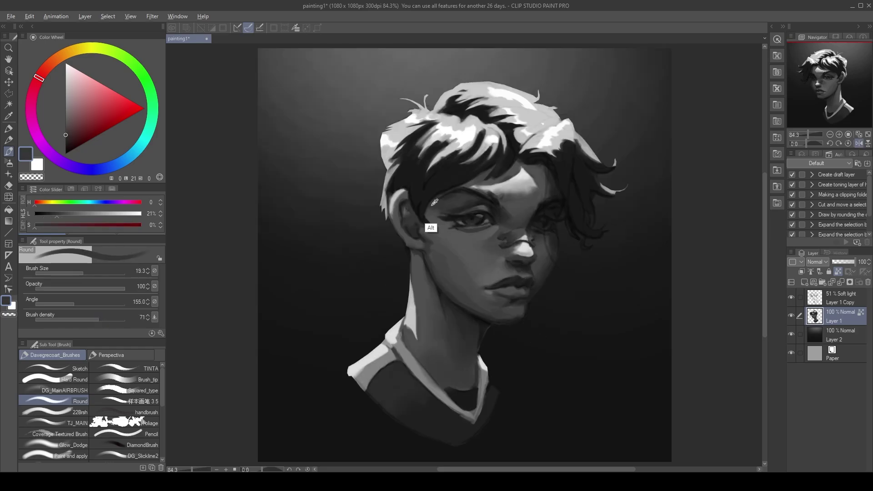
left_click(433, 221, "alt")
left_click(424, 229, "alt")
left_click(430, 246, "alt")
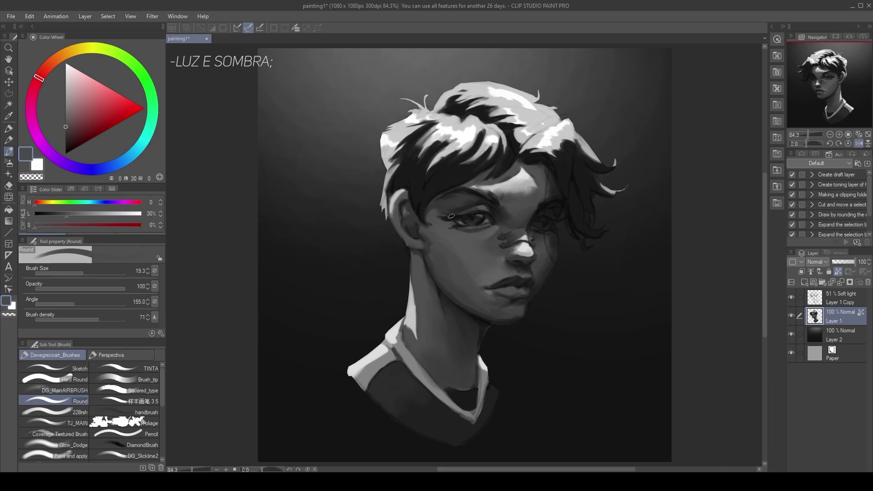
Refine the earlobe, jaw corner and neck edge with 10%, 23% and 31% greys at density 71.
left_click(421, 241, "alt")
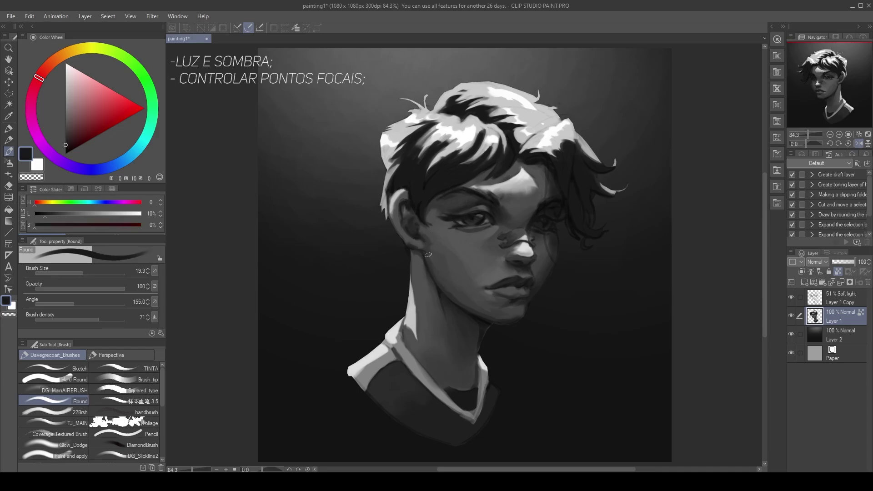
left_click(426, 251, "alt")
left_click(410, 244, "alt")
left_click(418, 330, "alt")
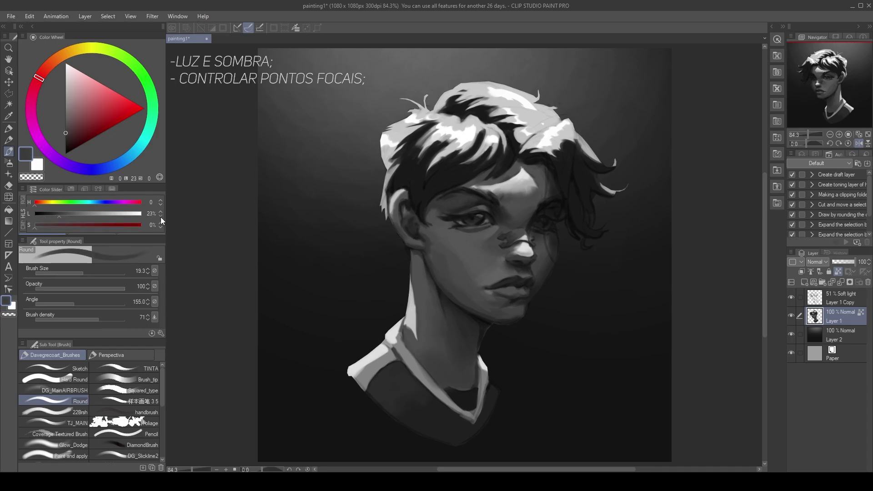
left_click(417, 284, "alt")
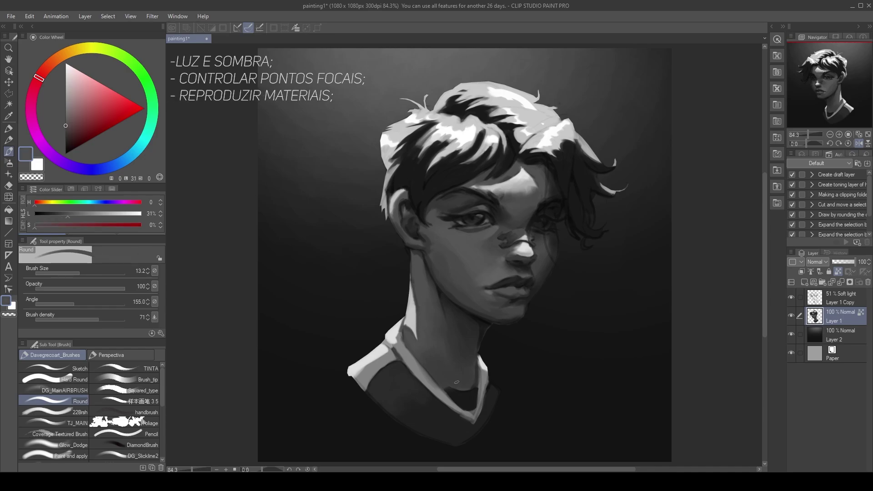
Adjust the brow shadow with 18% grey and blend the forehead highlight with 67% grey at brush size 33.9, density 17.
left_click(512, 192, "alt")
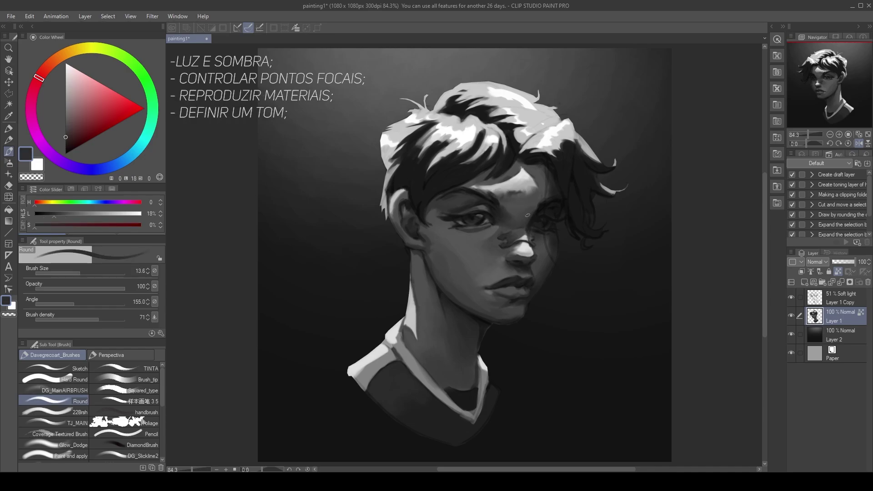
left_click(532, 183, "alt")
left_click(529, 198, "alt")
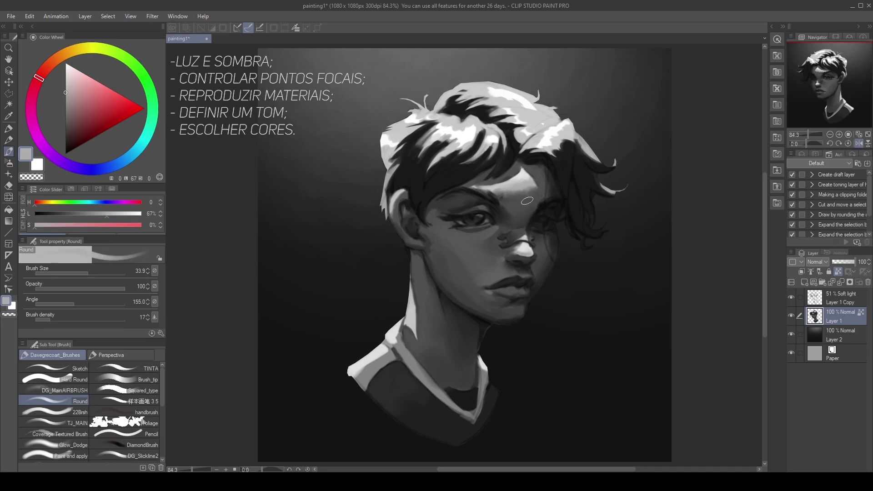
Brighten the forehead highlight in the normal view with 72% and 79% greys at brush size 33.0, densities 17 and 70, and mirror the canvas.
key("h")
mouse_move(407, 186)
left_mouse_down()
mouse_move(413, 200)
mouse_move(394, 191)
left_mouse_up()
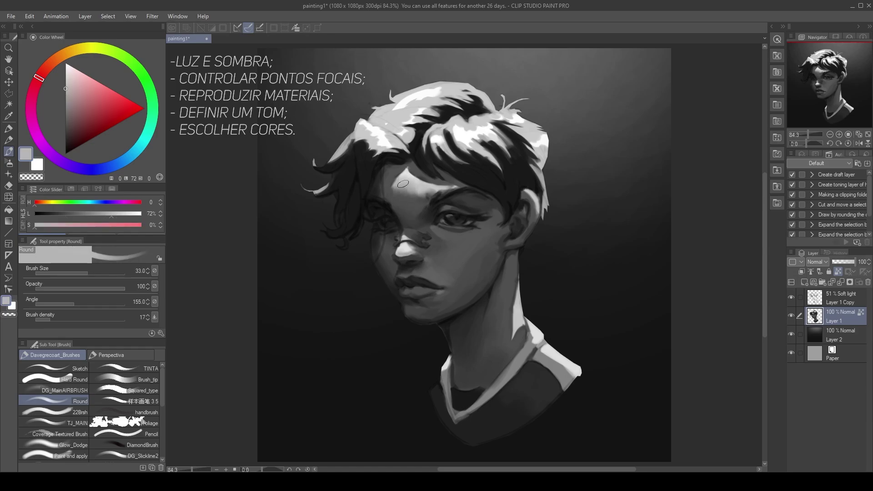
left_click(97, 319)
key("h")
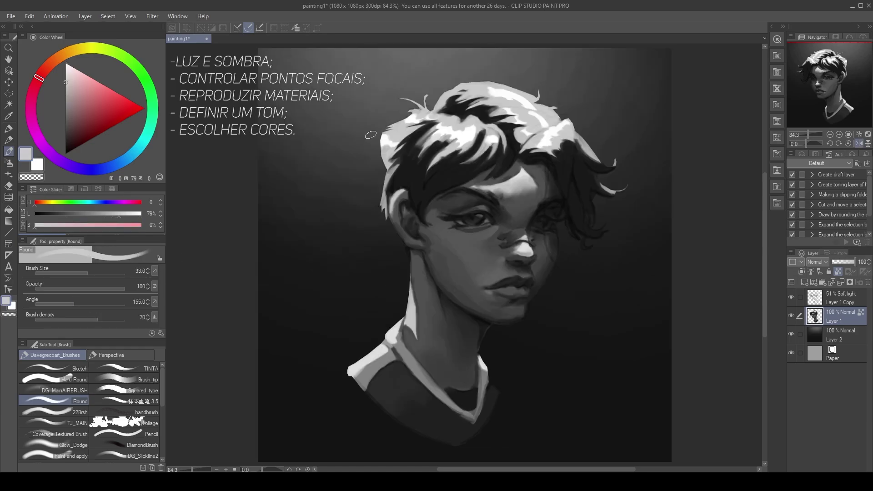